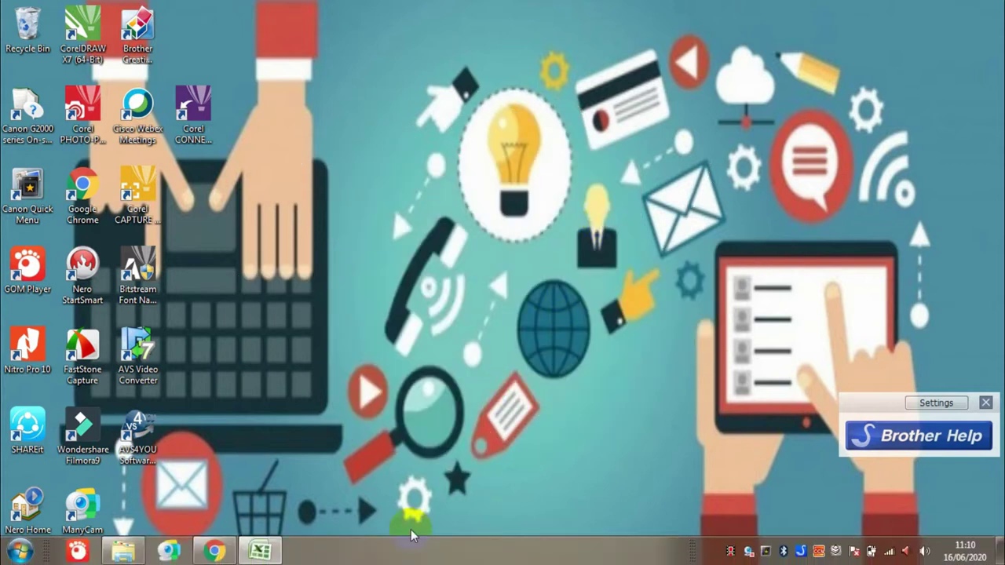
# Step: Restore the Raport workbook window from the Excel taskbar button
pyautogui.click(265, 555)
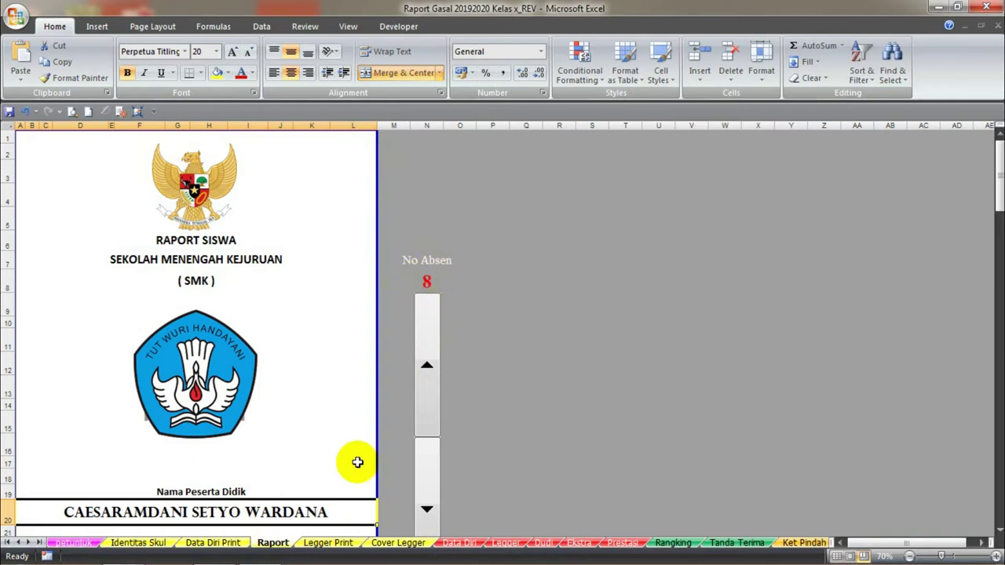
# Step: Step the No Absen spinner up to 10, then back down to student 7
pyautogui.scroll(-2, 259, 487)
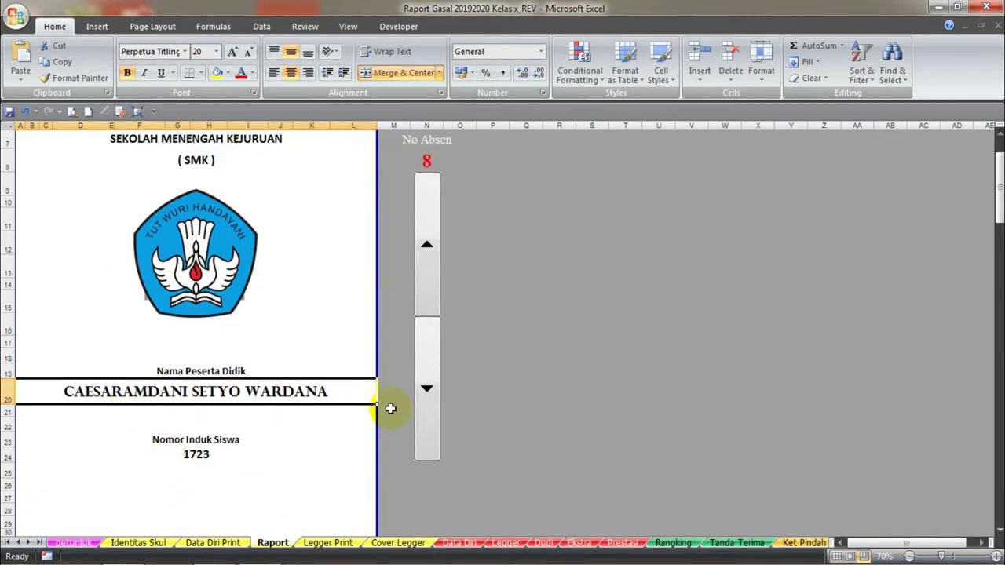
pyautogui.scroll(2, 392, 406)
pyautogui.click(426, 369)
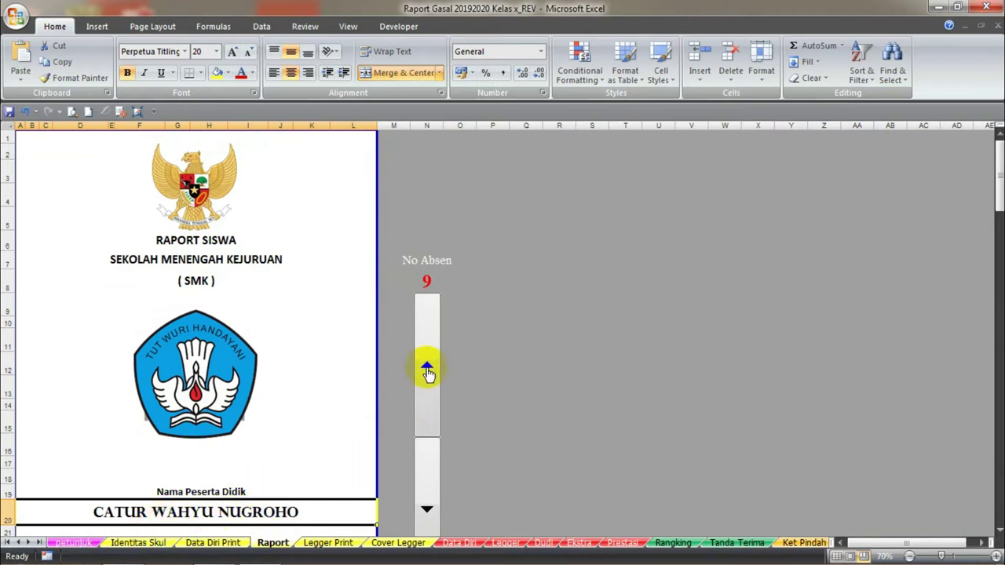
pyautogui.click(426, 366)
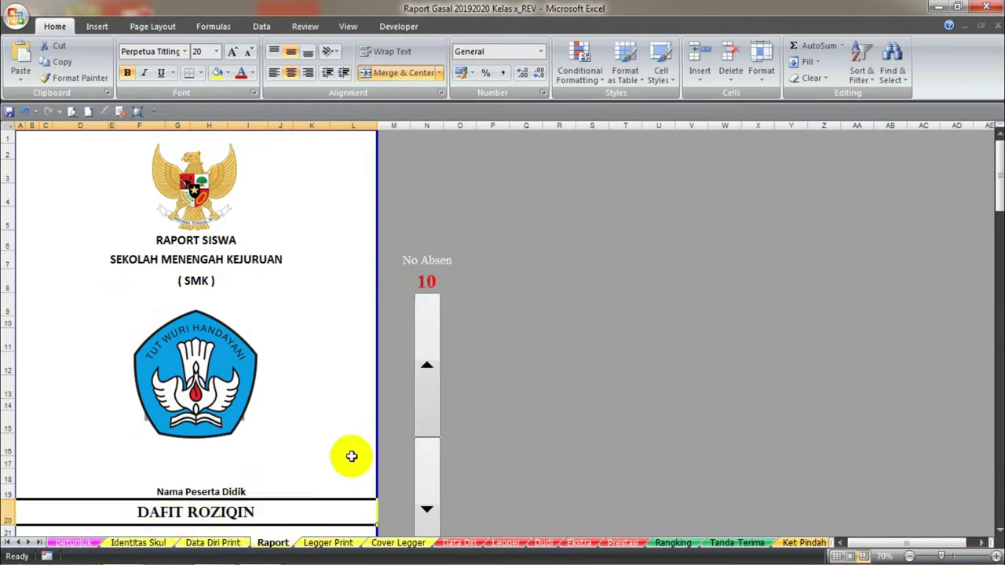
pyautogui.click(425, 508)
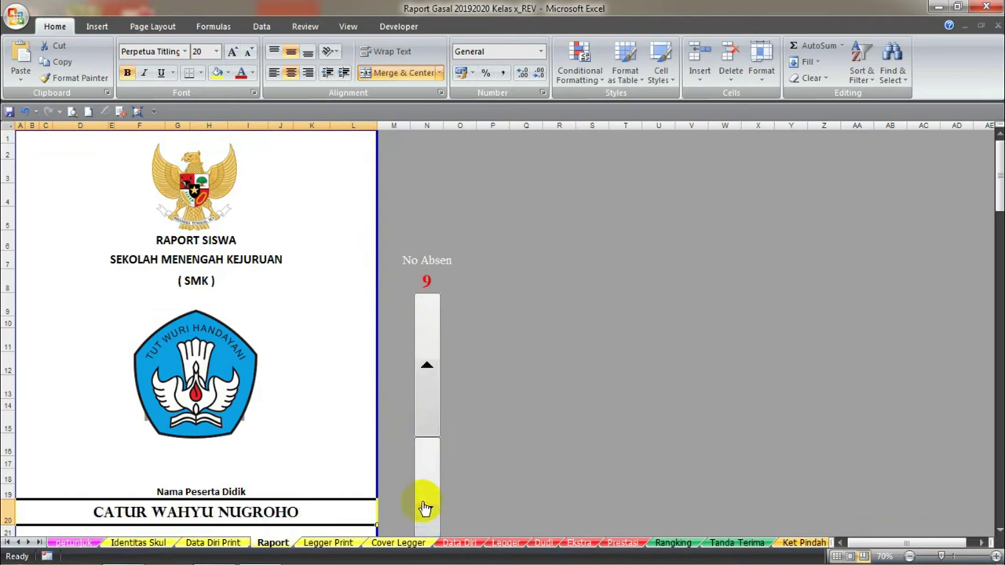
pyautogui.click(425, 508)
pyautogui.click(425, 508)
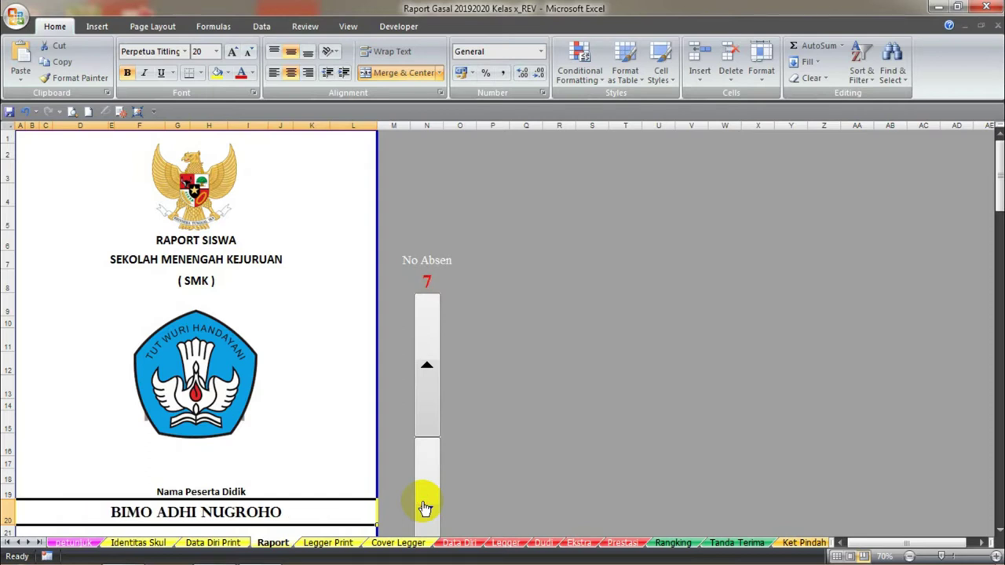
pyautogui.scroll(-1, 546, 402)
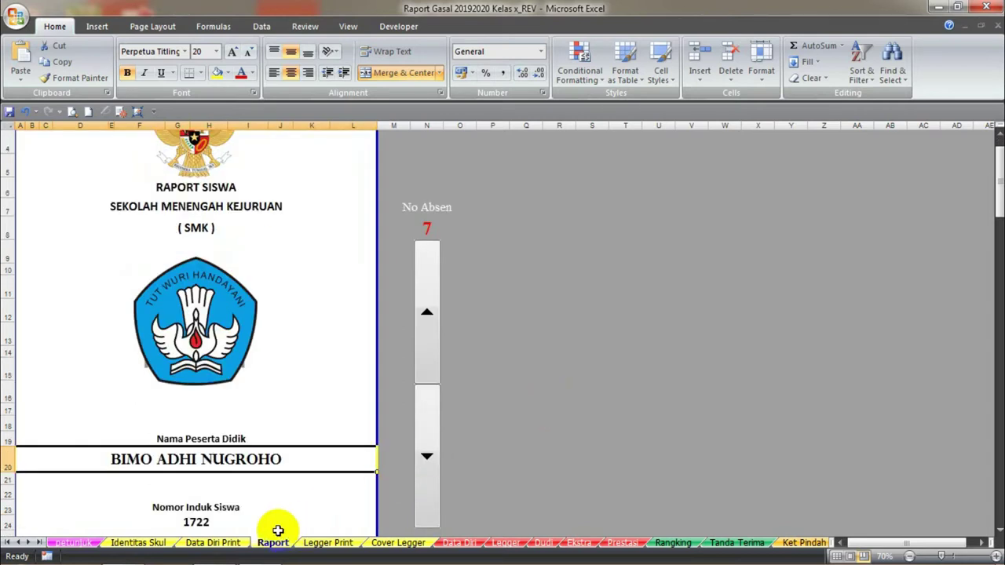
# Step: On the Data Diri Print sheet, enter 7 as the student number in A1
pyautogui.click(223, 544)
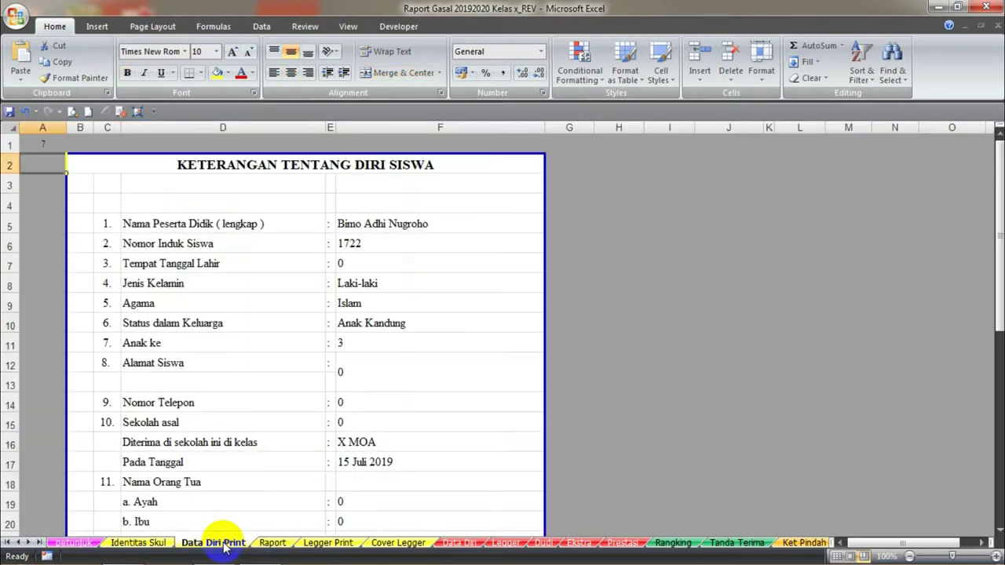
pyautogui.click(45, 143)
pyautogui.click(69, 141)
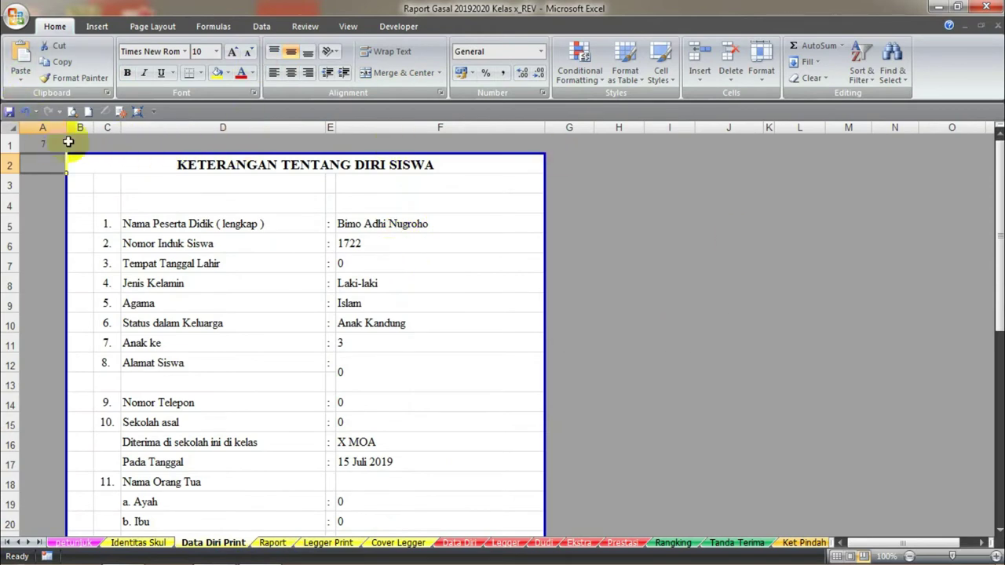
pyautogui.click(52, 142)
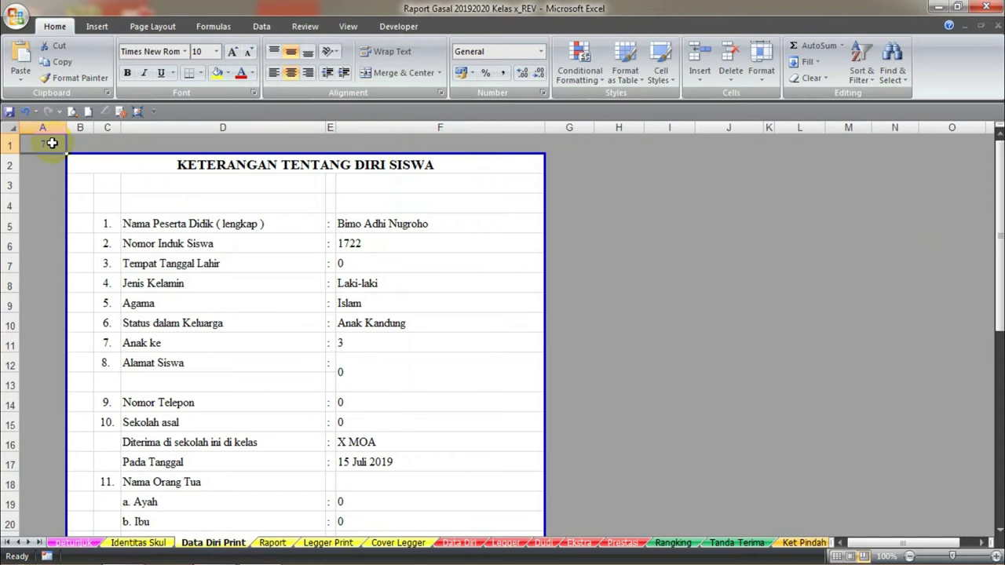
pyautogui.write('7')
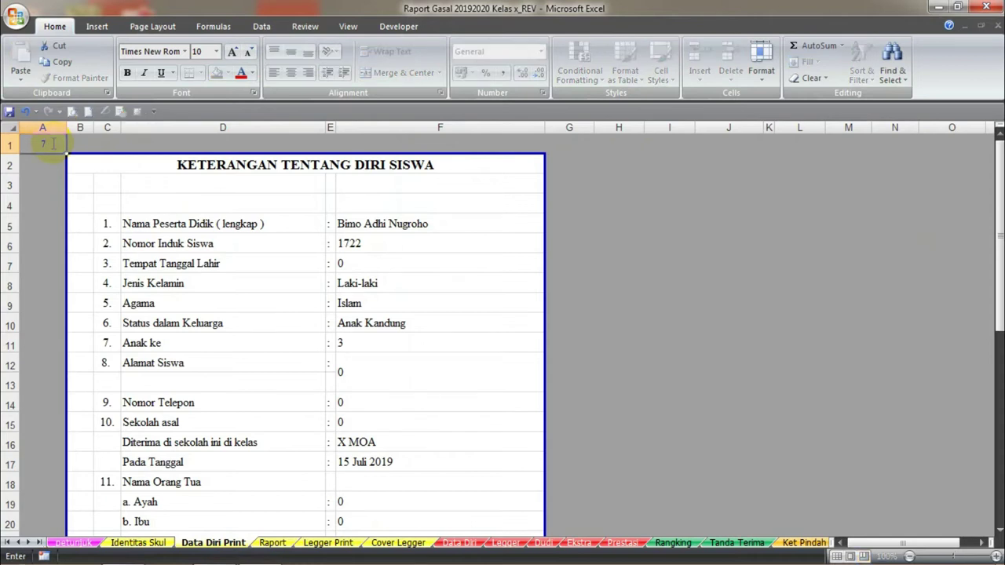
pyautogui.press('Return')
# Step: Change A1 to 6, then to 8, to load the eighth student's details
pyautogui.click(34, 144)
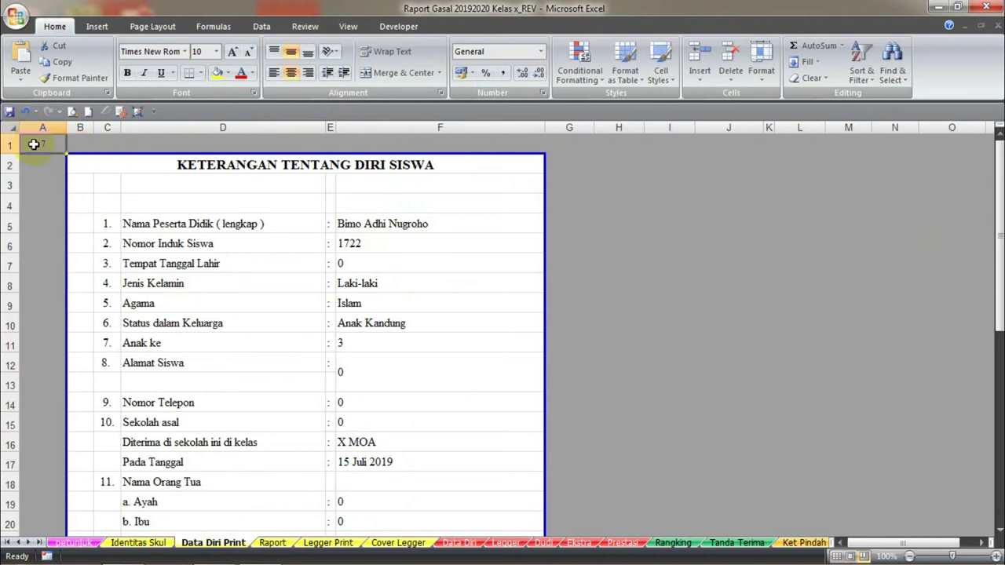
pyautogui.write('6')
pyautogui.press('Return')
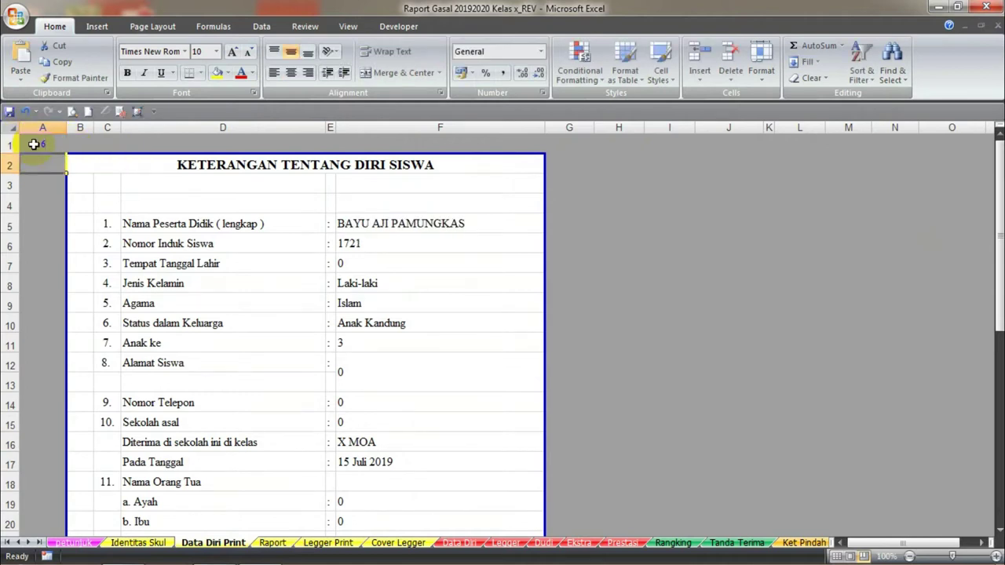
pyautogui.click(34, 143)
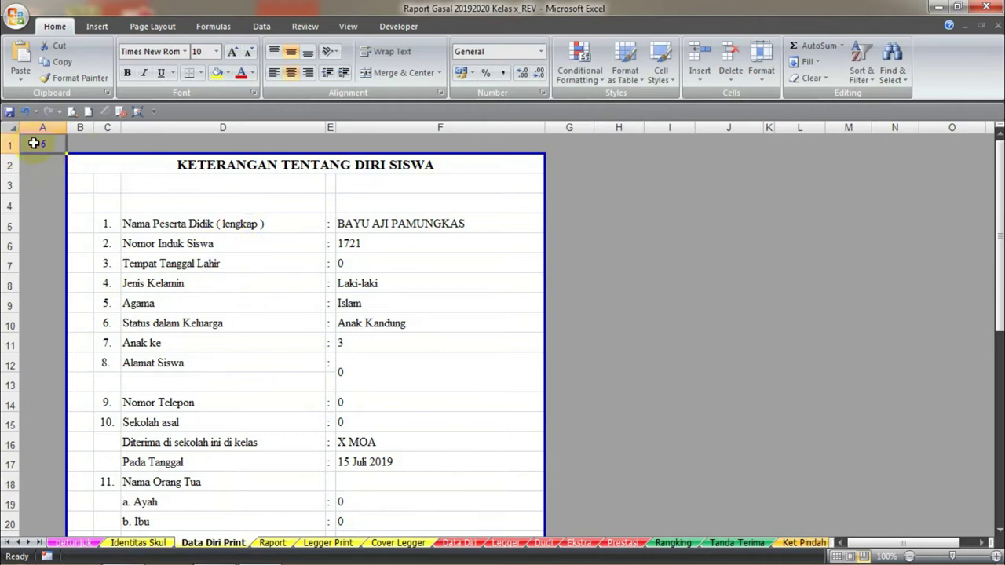
pyautogui.write('8')
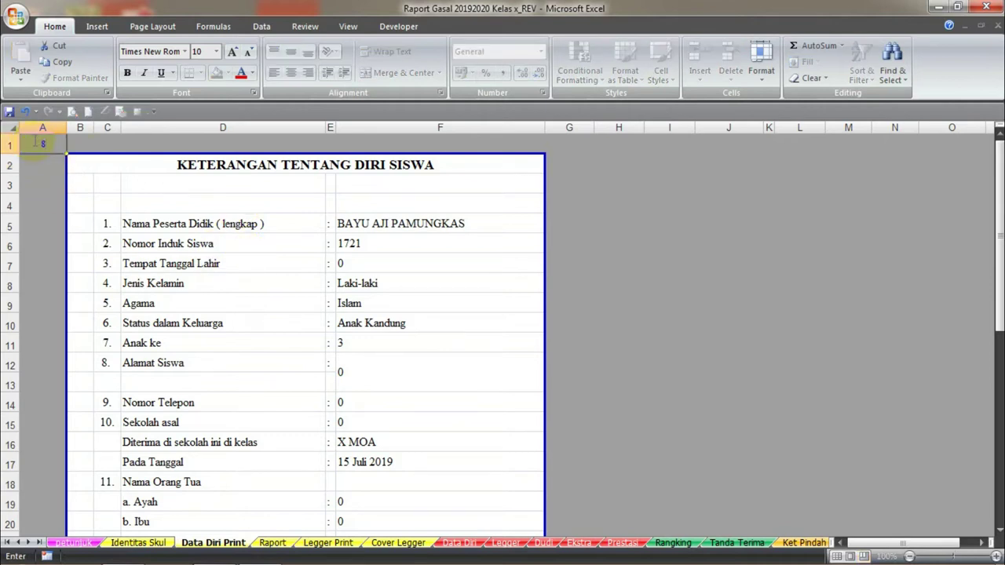
pyautogui.press('Return')
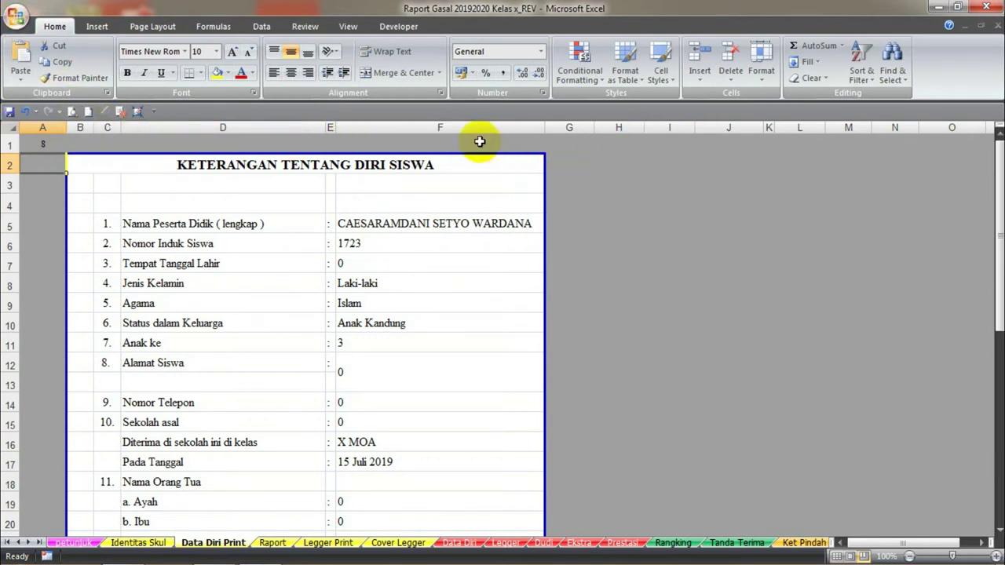
# Step: Tick Show formula bar in Excel Options > Advanced and apply it
pyautogui.click(13, 19)
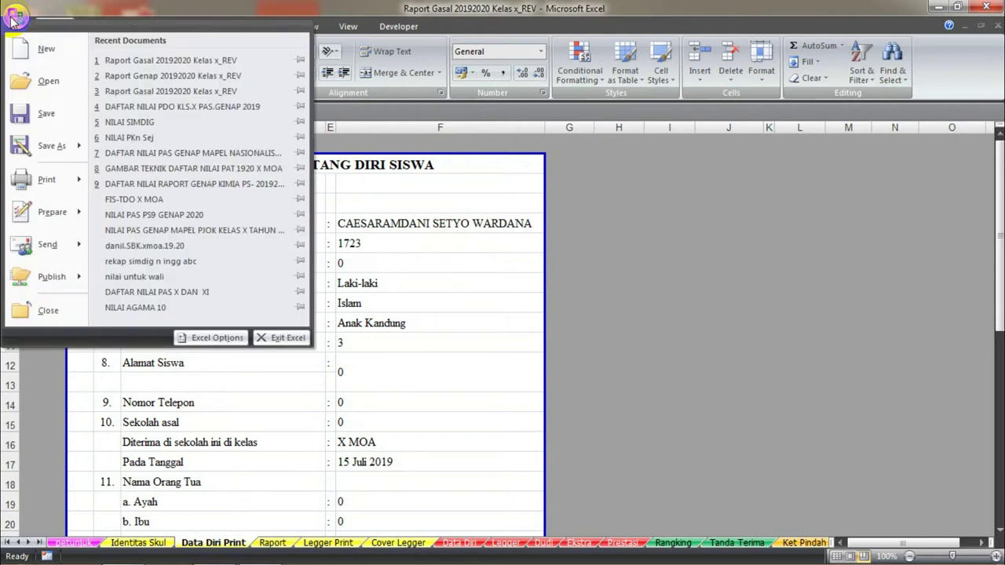
pyautogui.click(210, 338)
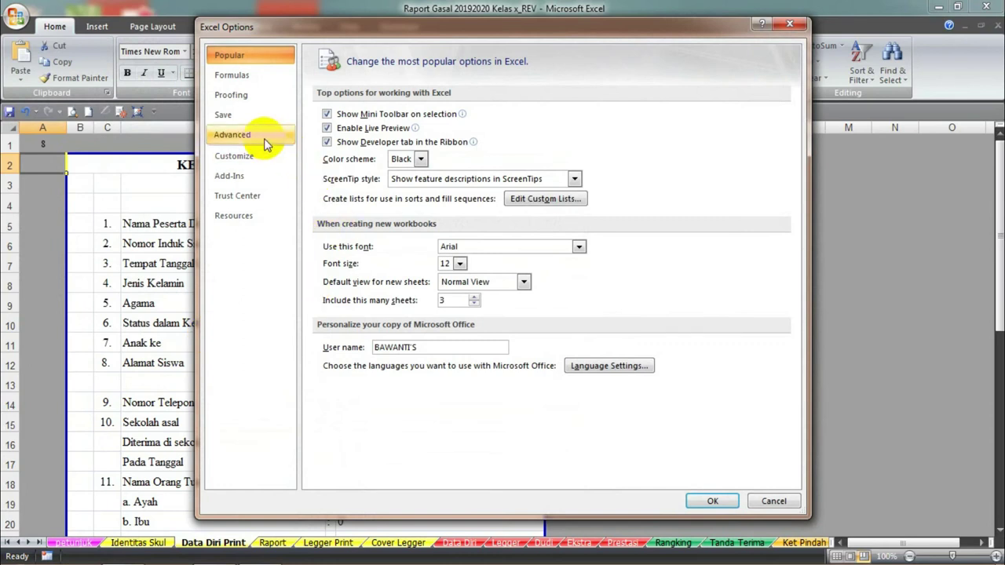
pyautogui.click(265, 142)
pyautogui.scroll(-3, 381, 329)
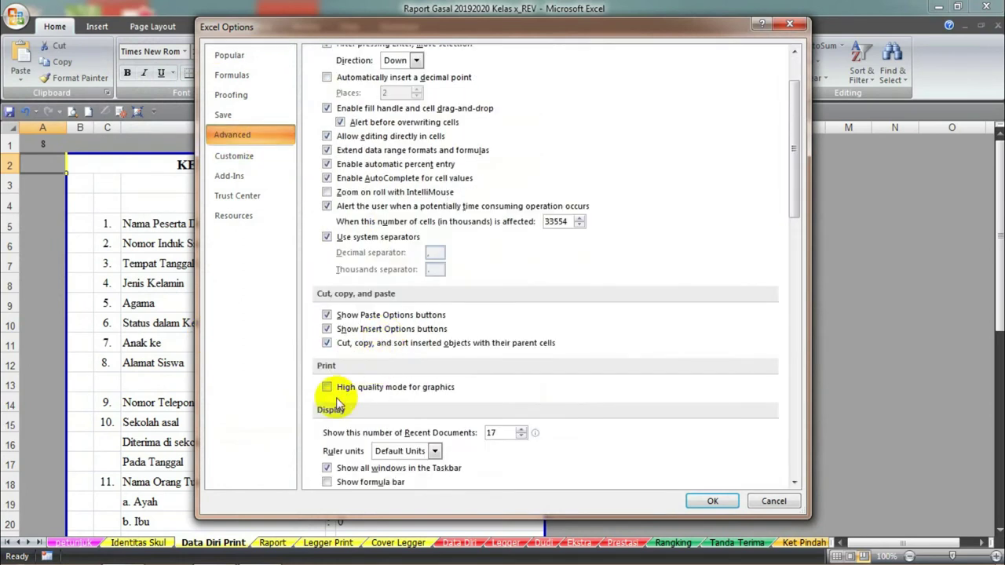
pyautogui.scroll(-2, 337, 402)
pyautogui.click(383, 413)
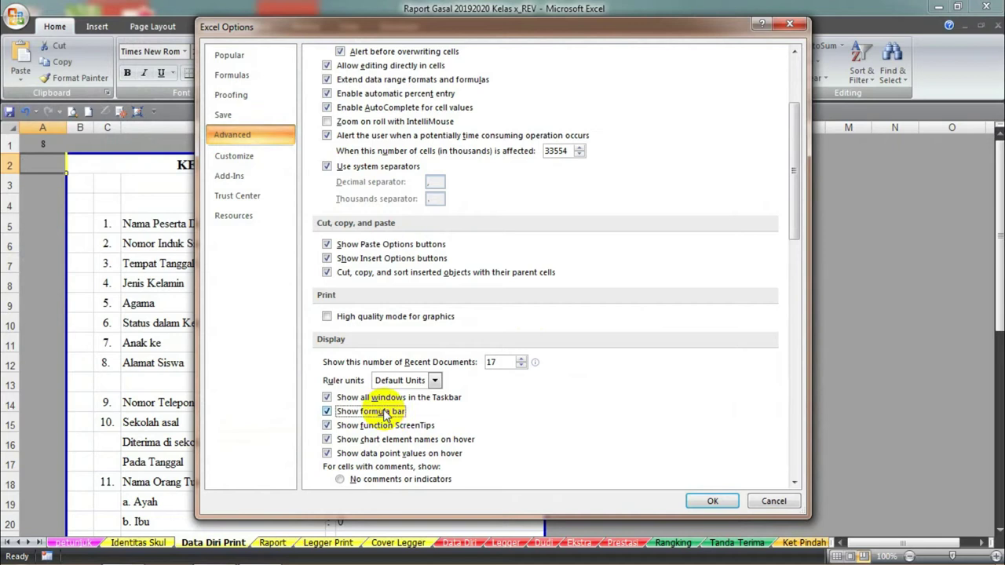
pyautogui.click(713, 501)
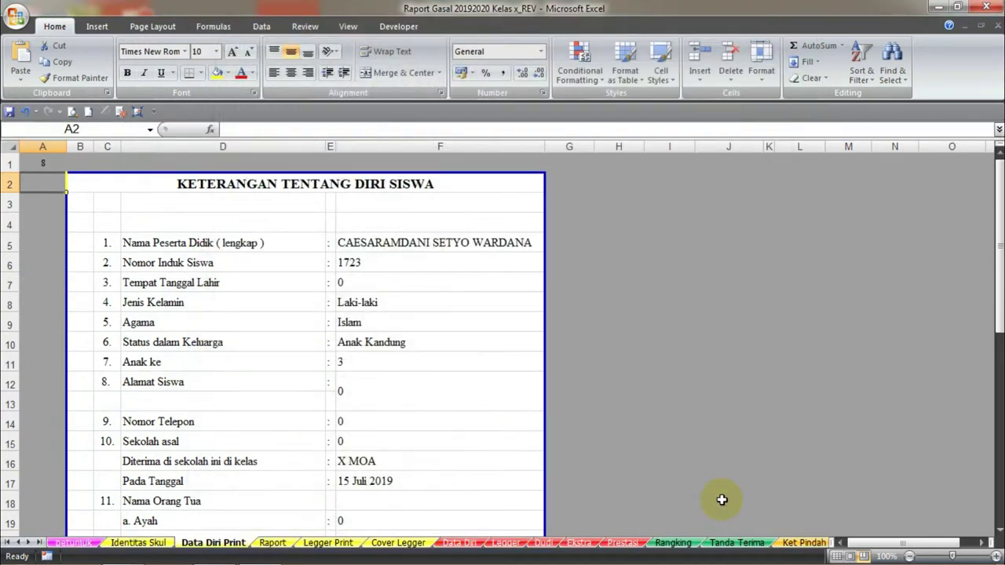
# Step: After inspecting F5's VLOOKUP, enter 1 in cell H2 and centre it
pyautogui.click(254, 186)
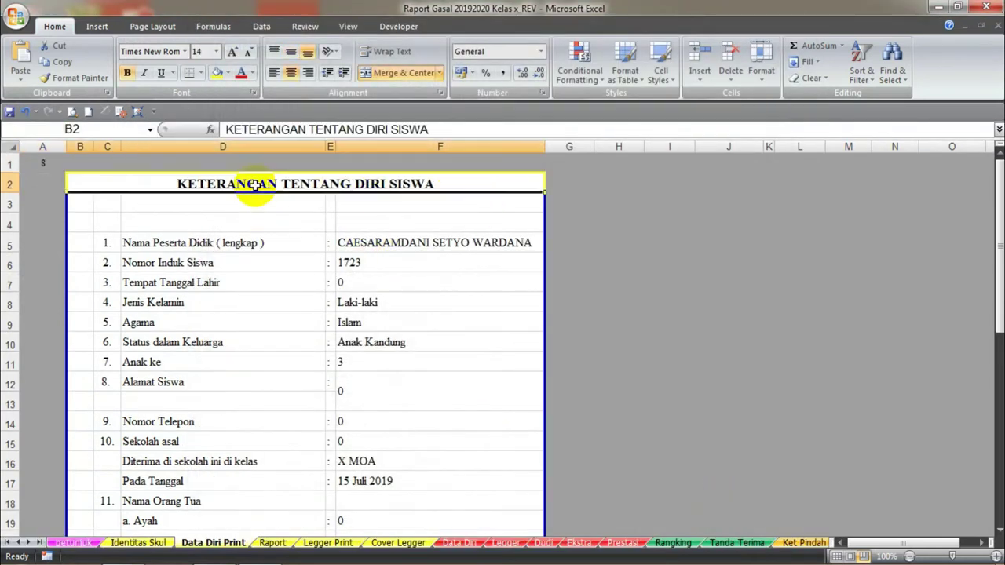
pyautogui.click(381, 244)
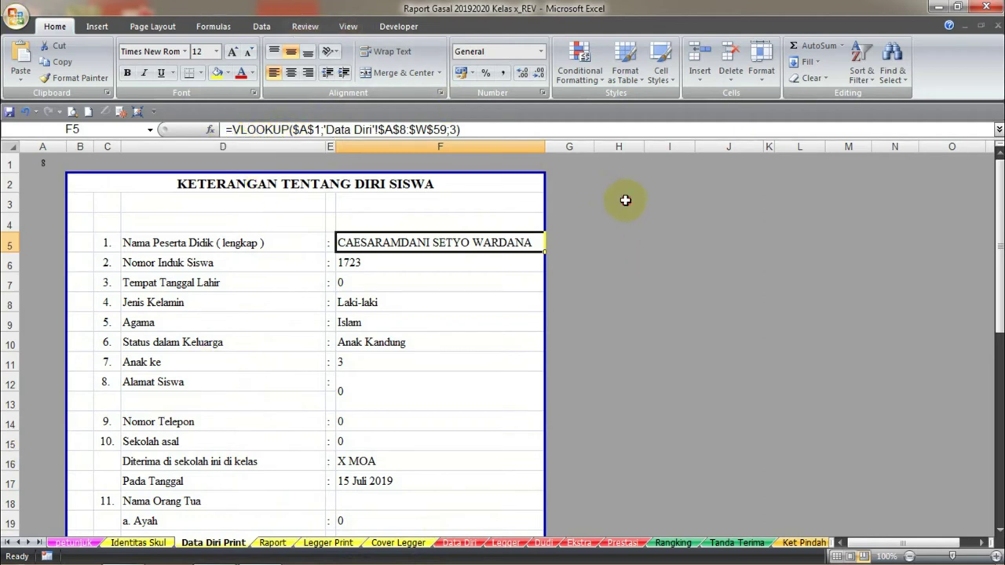
pyautogui.click(625, 200)
pyautogui.click(631, 178)
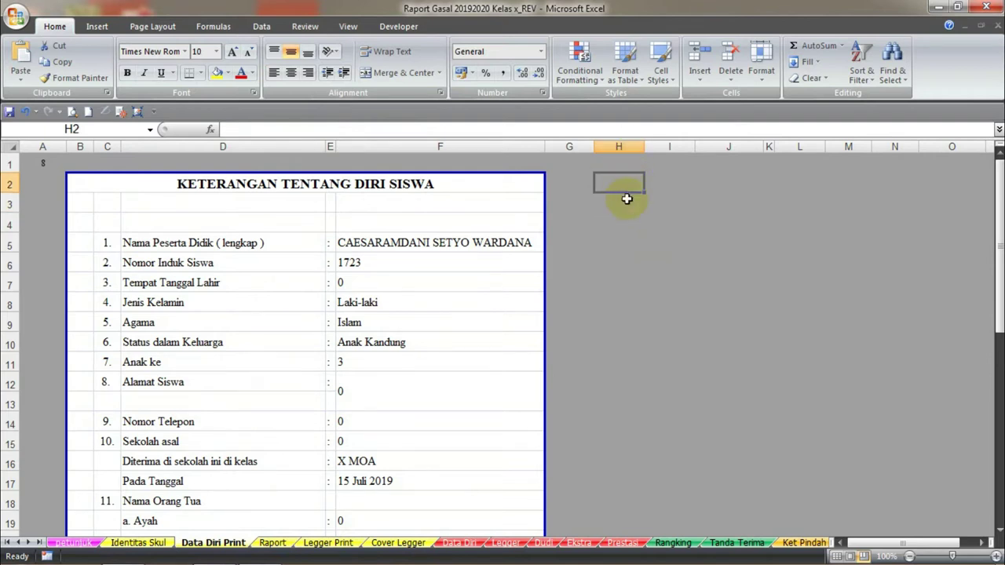
pyautogui.write('1')
pyautogui.click(640, 270)
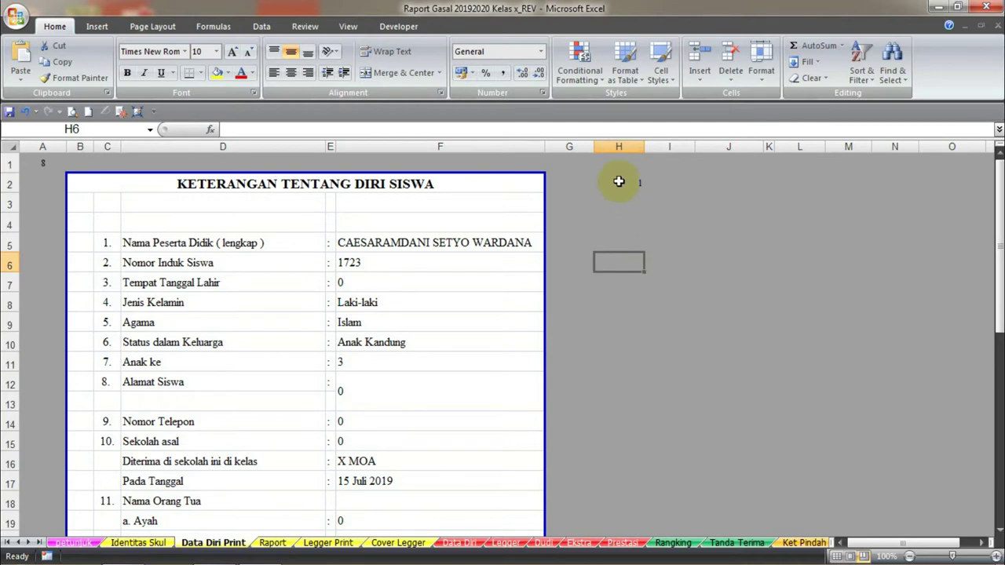
pyautogui.click(619, 181)
pyautogui.click(291, 72)
pyautogui.click(623, 265)
pyautogui.click(615, 202)
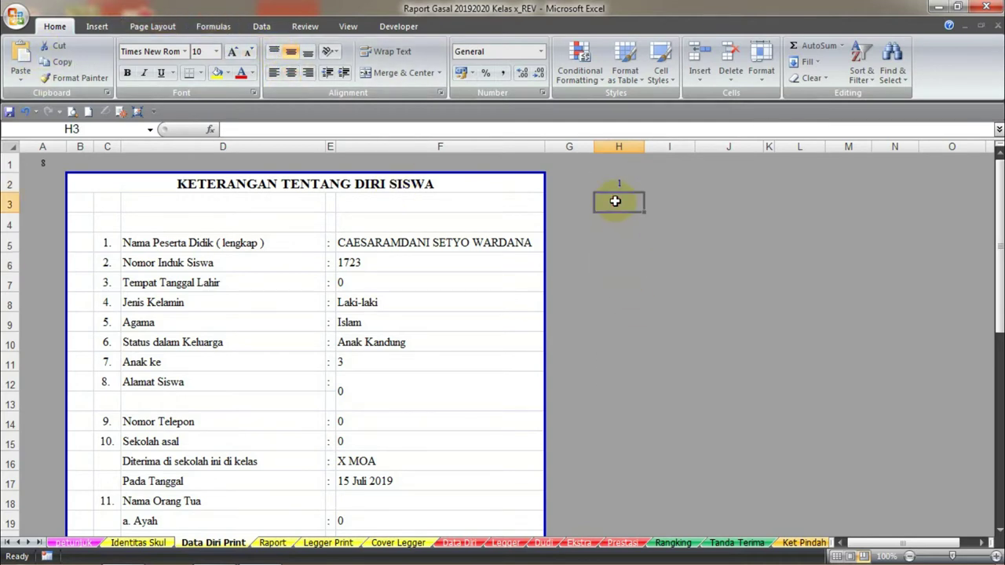
# Step: Draw a Spinner form control from Developer > Insert at cell H3
pyautogui.click(398, 31)
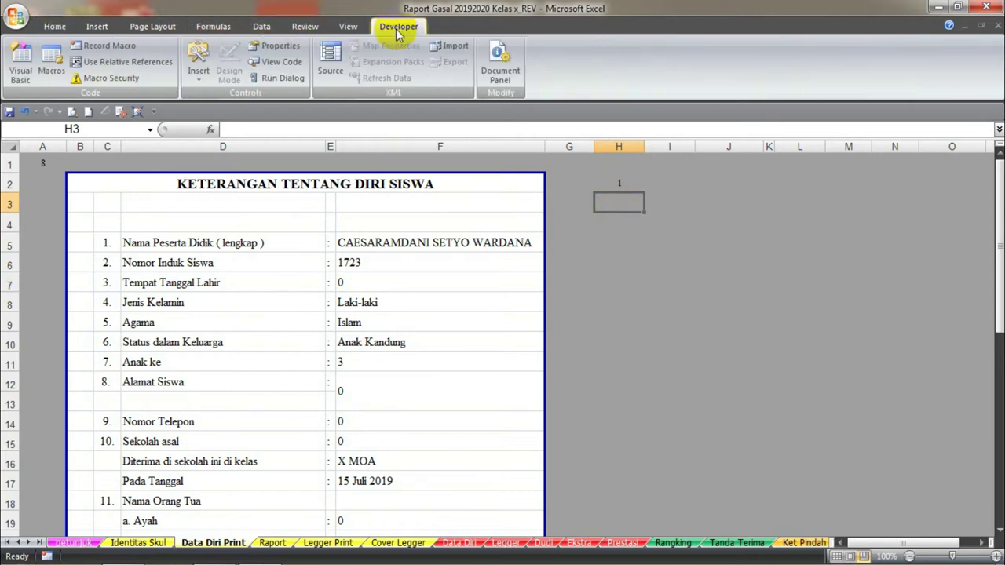
pyautogui.click(201, 79)
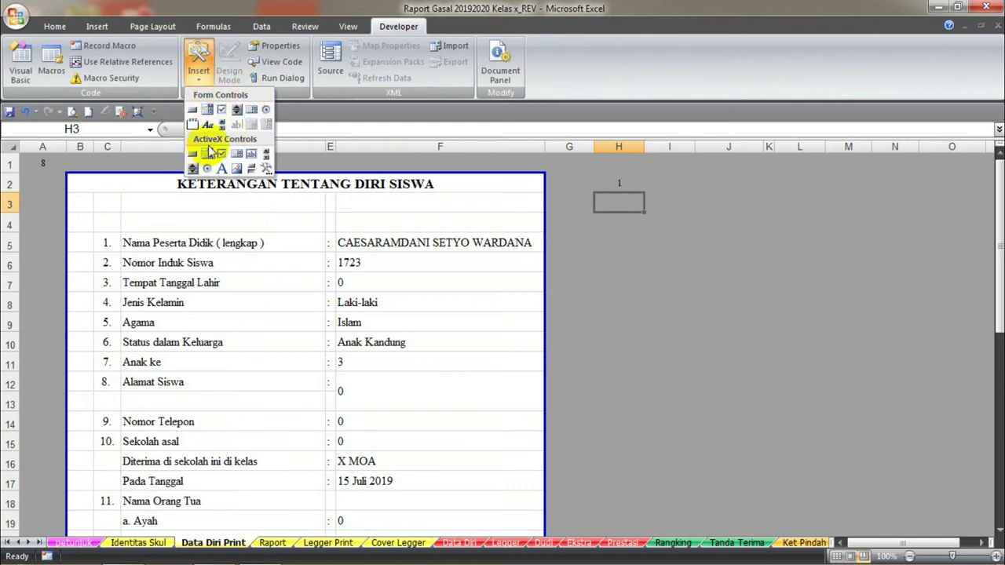
pyautogui.click(236, 112)
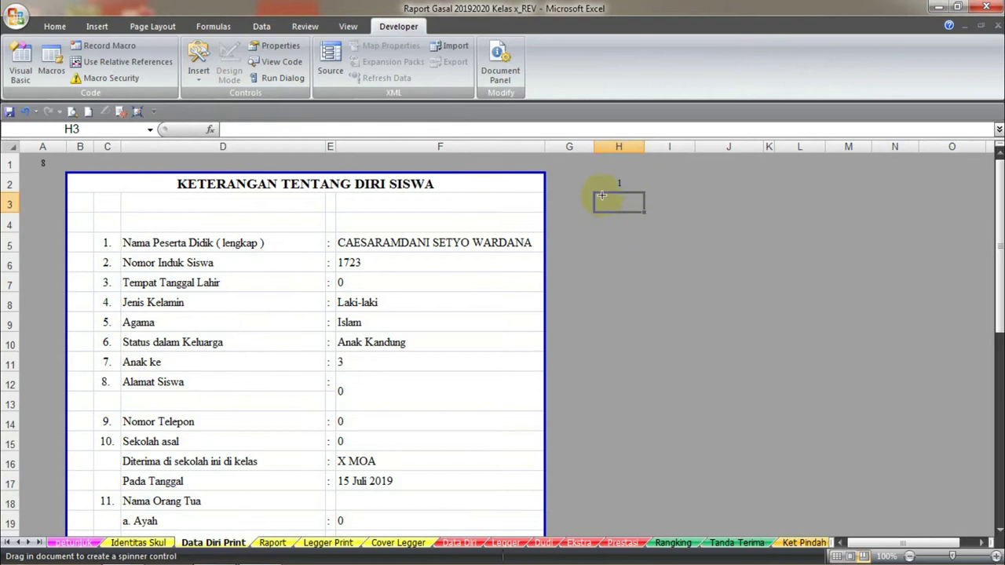
pyautogui.moveTo(600, 194); pyautogui.dragTo(629, 193)
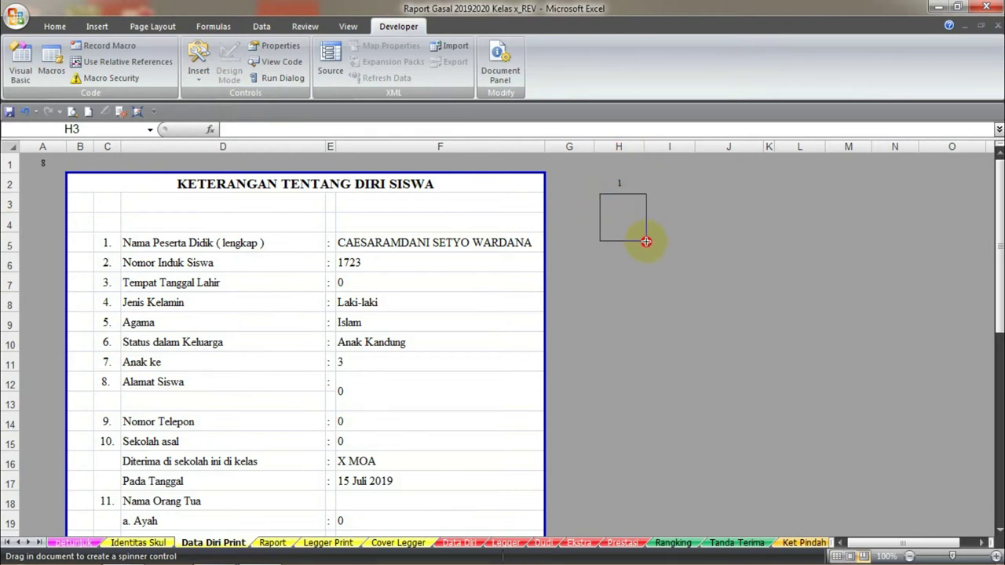
pyautogui.moveTo(644, 247); pyautogui.dragTo(644, 248)
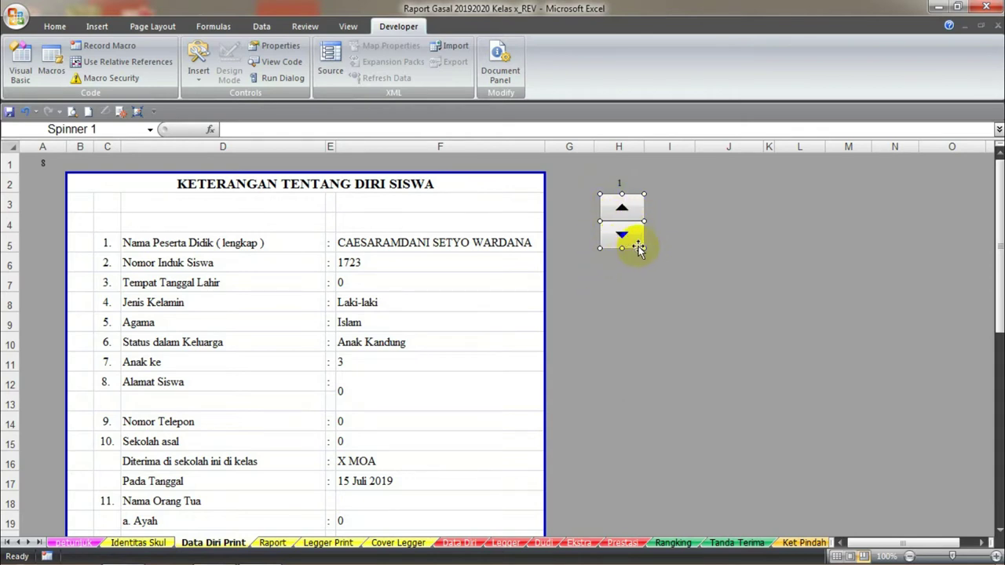
# Step: Format the spinner with current value 1, minimum 1, maximum 33 and cell link $H$2
pyautogui.rightClick(640, 249)
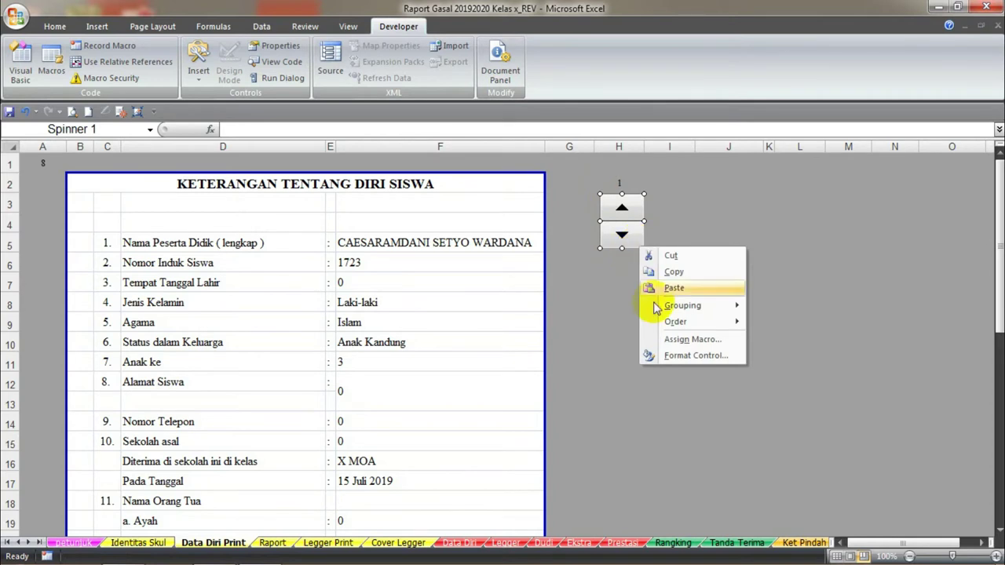
pyautogui.click(678, 357)
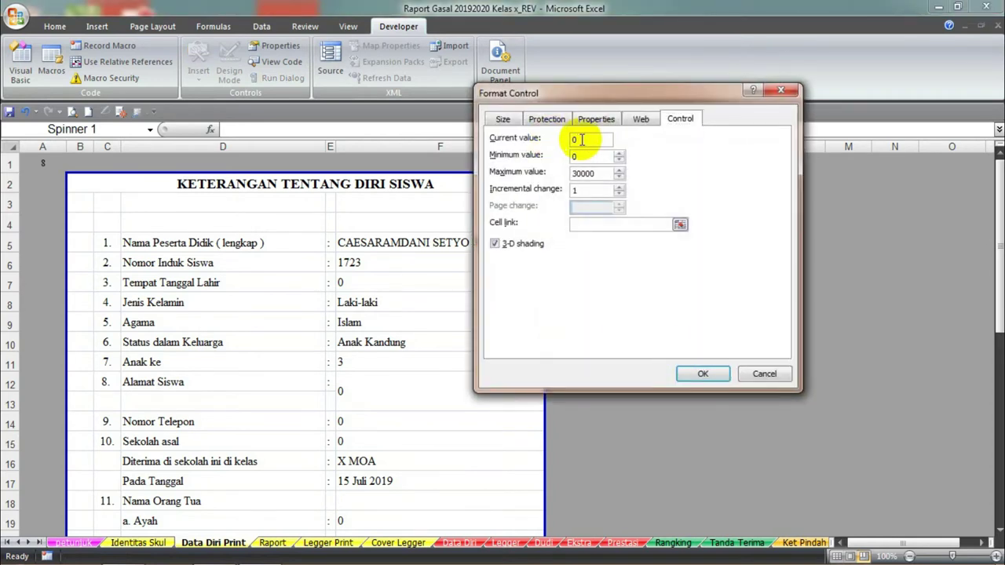
pyautogui.moveTo(582, 139); pyautogui.dragTo(560, 144)
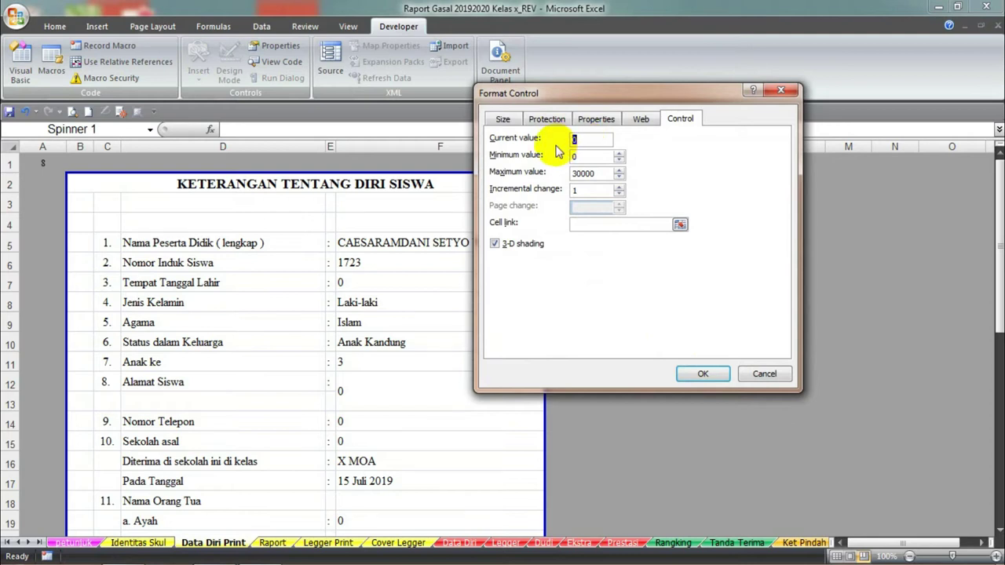
pyautogui.write('1')
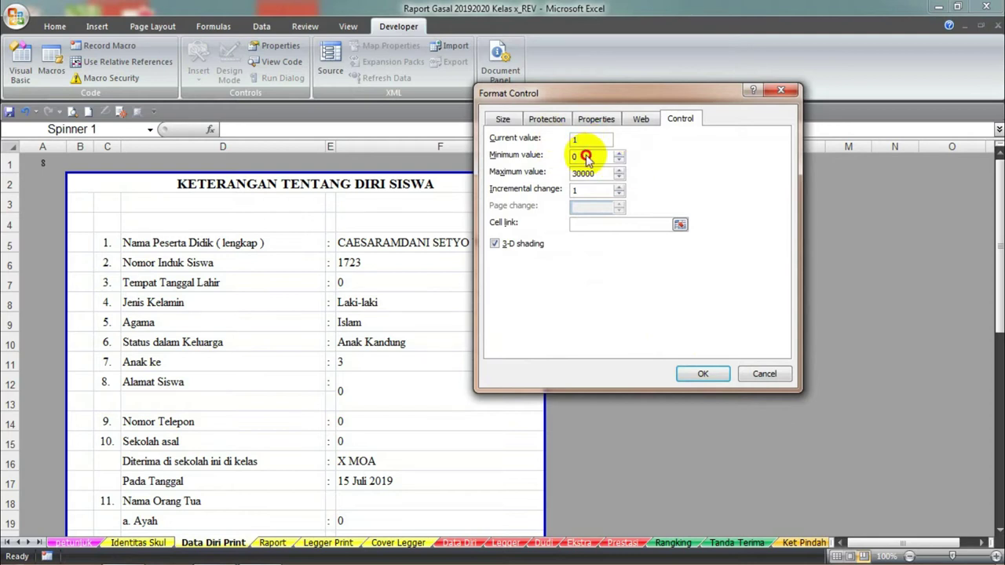
pyautogui.moveTo(586, 157); pyautogui.dragTo(596, 160)
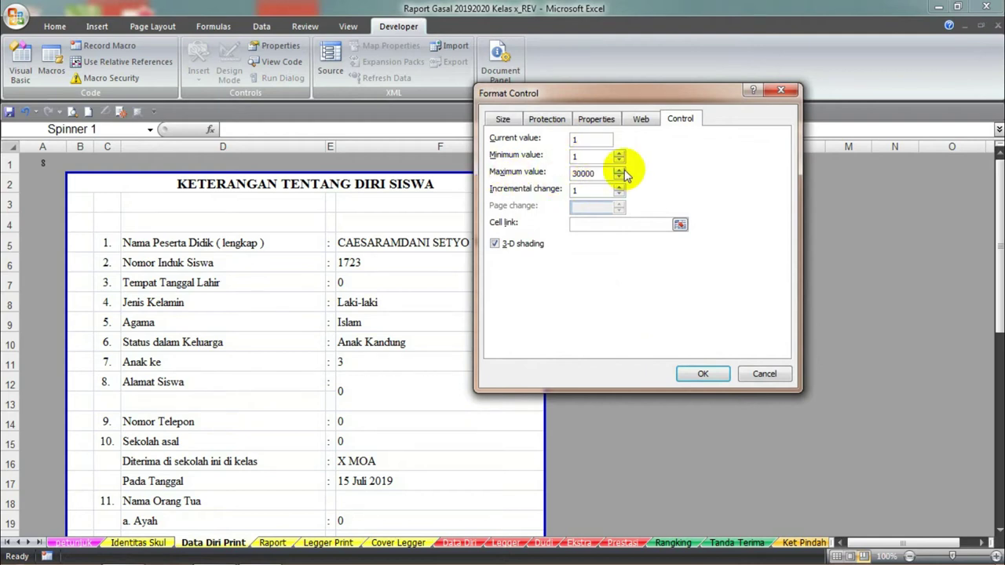
pyautogui.moveTo(601, 174); pyautogui.dragTo(571, 174)
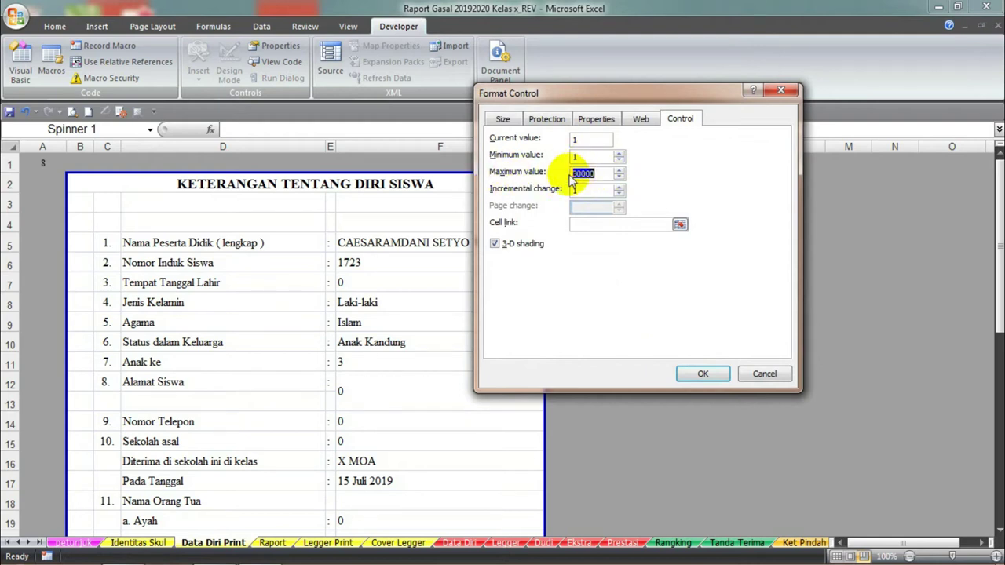
pyautogui.write('33')
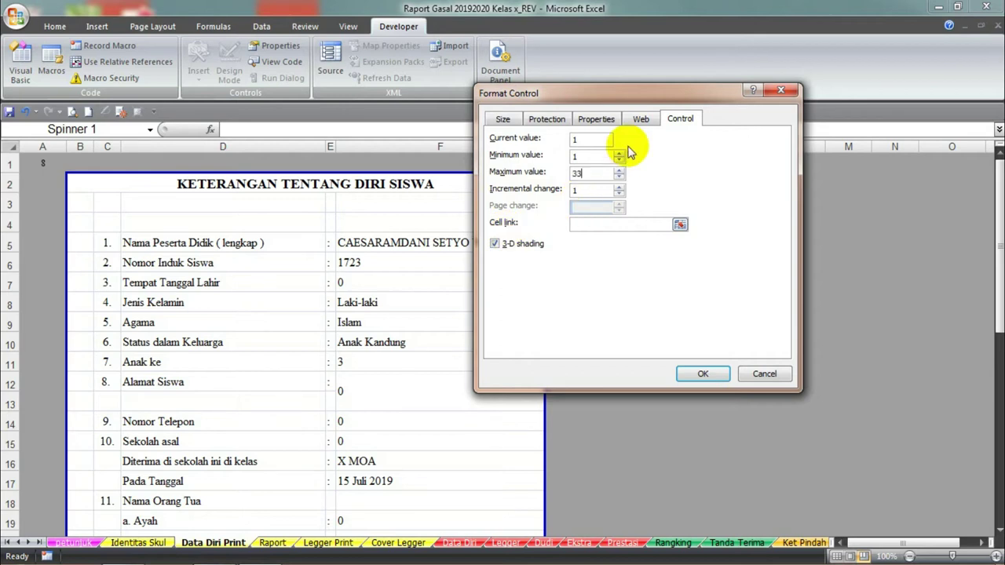
pyautogui.moveTo(632, 95); pyautogui.dragTo(671, 285)
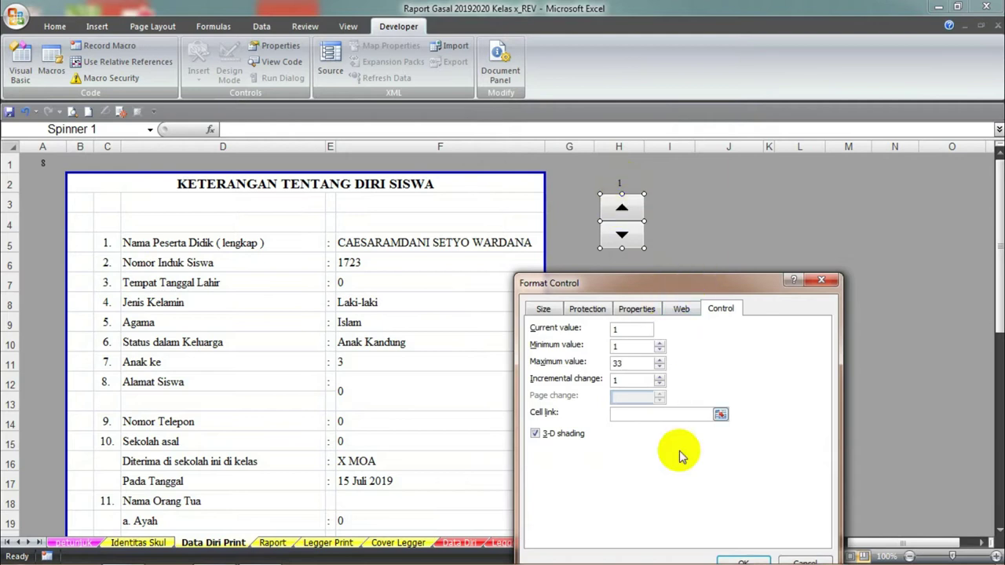
pyautogui.click(656, 414)
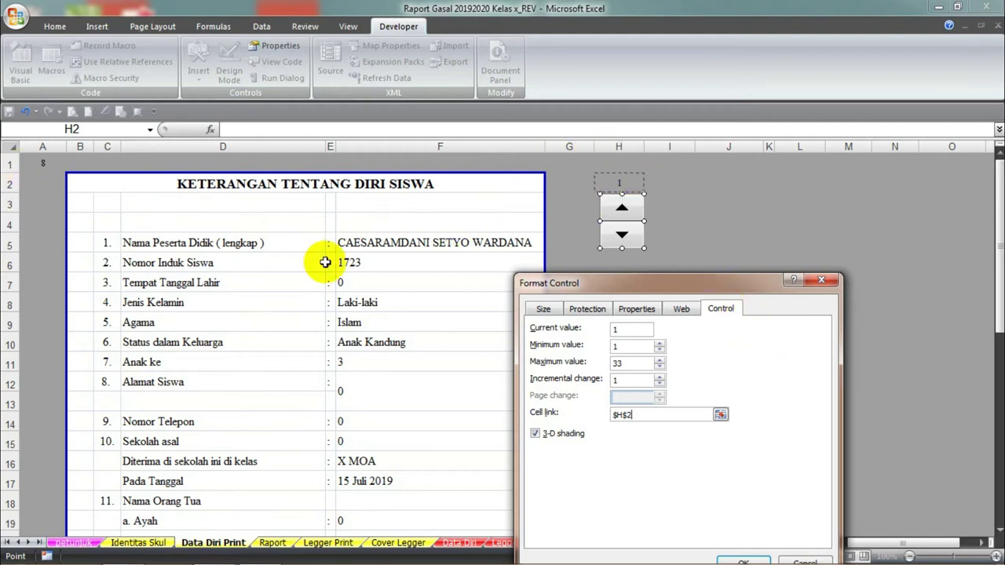
pyautogui.moveTo(732, 284); pyautogui.dragTo(760, 170)
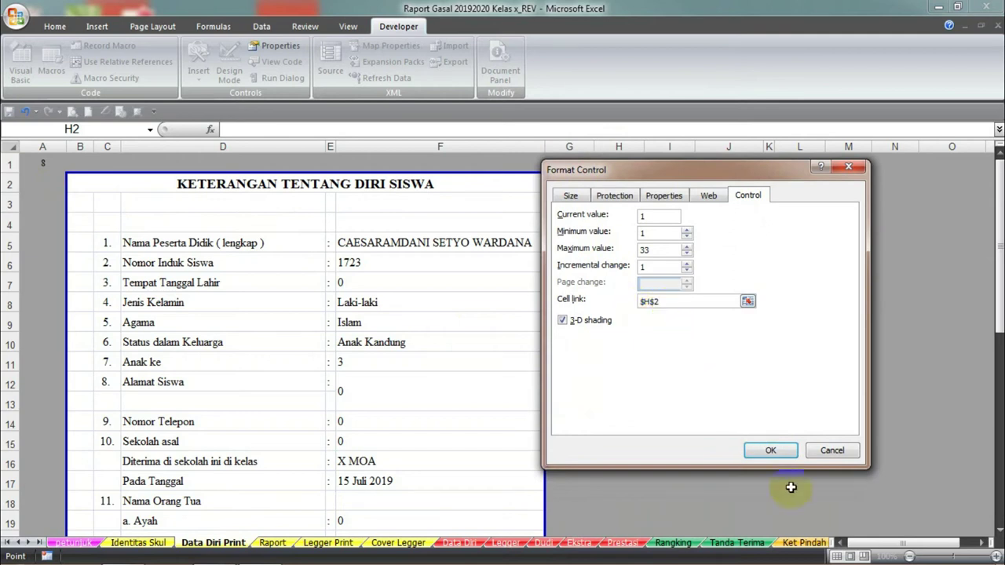
pyautogui.click(772, 450)
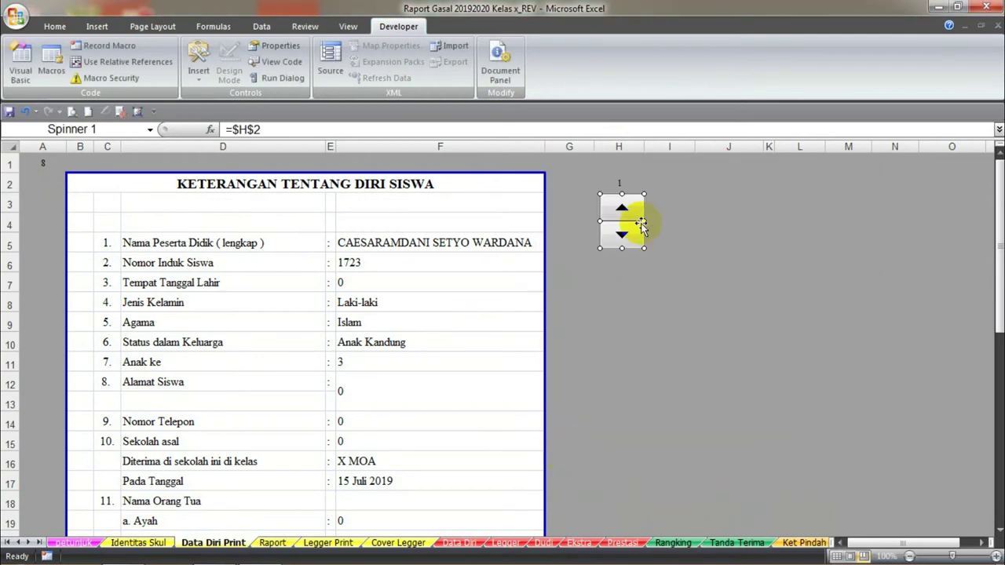
# Step: Raise the spinner to 4, then clear A1 to see #N/A errors and undo it
pyautogui.click(636, 302)
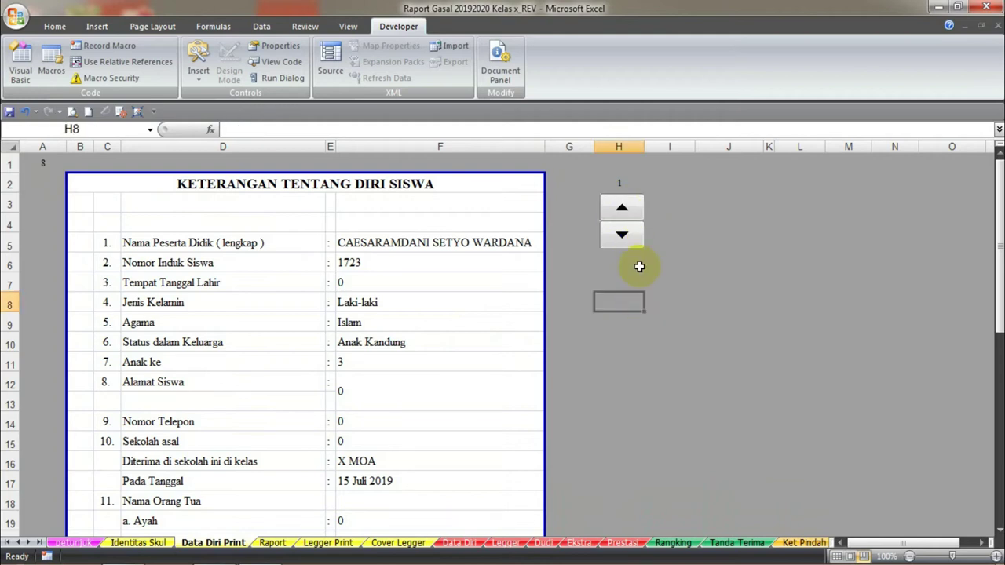
pyautogui.click(624, 212)
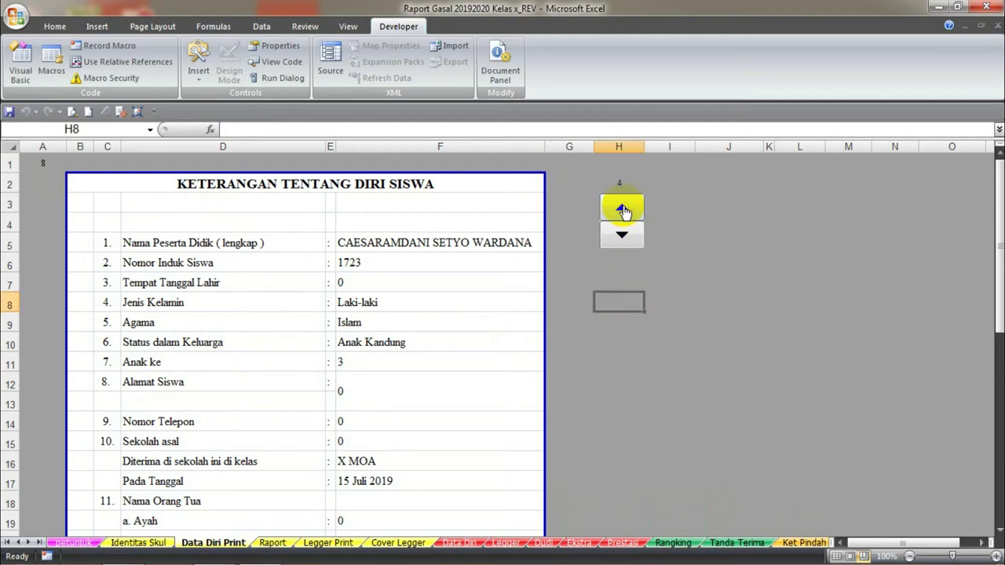
pyautogui.click(44, 163)
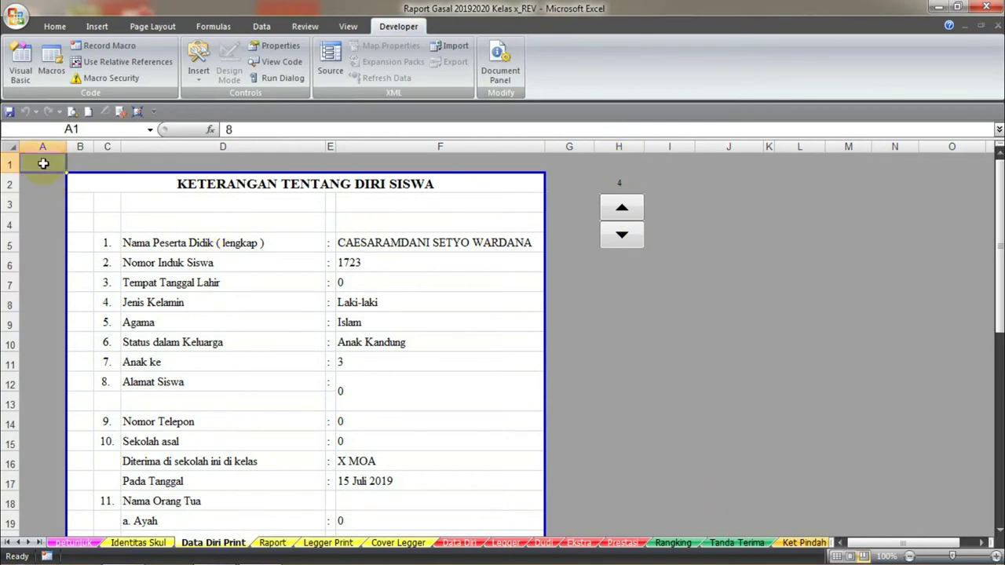
pyautogui.press('Delete')
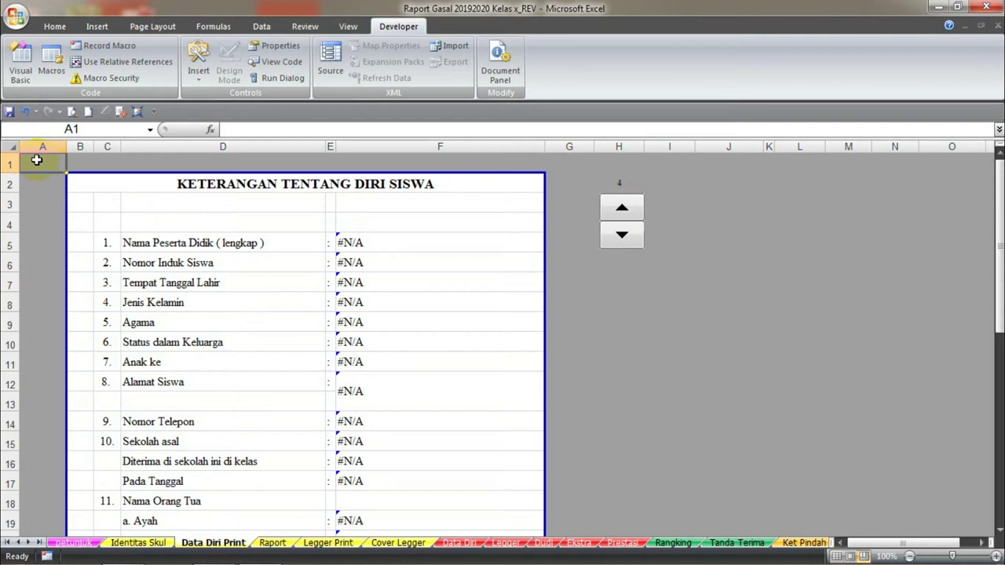
pyautogui.hotkey('ctrl', 'z')
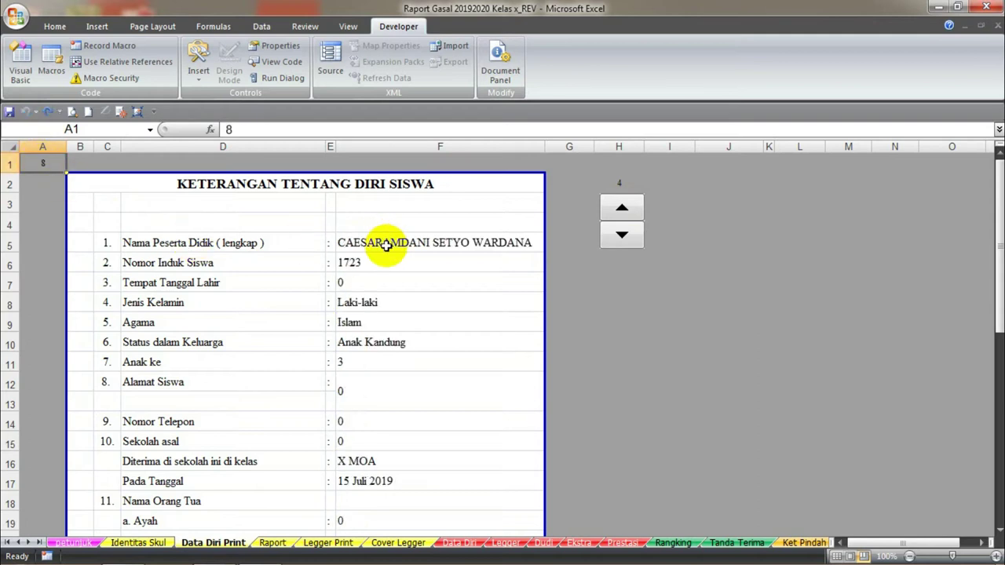
pyautogui.click(385, 245)
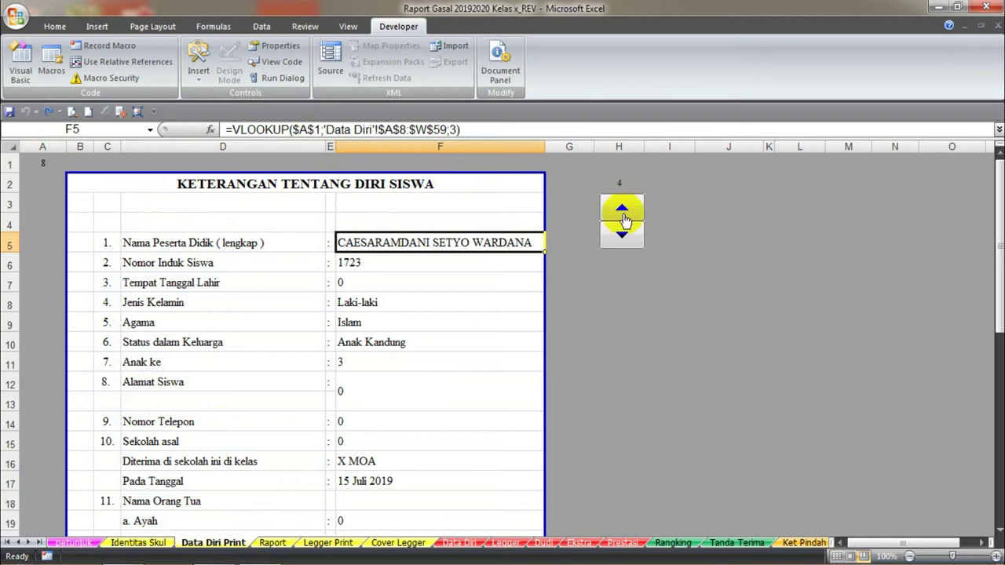
# Step: Change F5's VLOOKUP key from $A$1 to $H$2 so it shows student 4's name
pyautogui.click(302, 129)
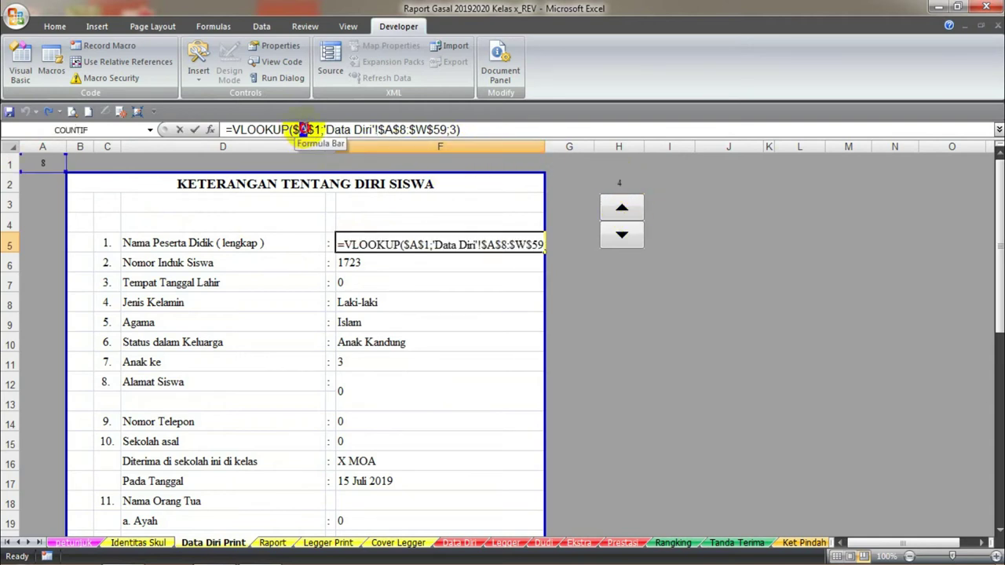
pyautogui.write('H')
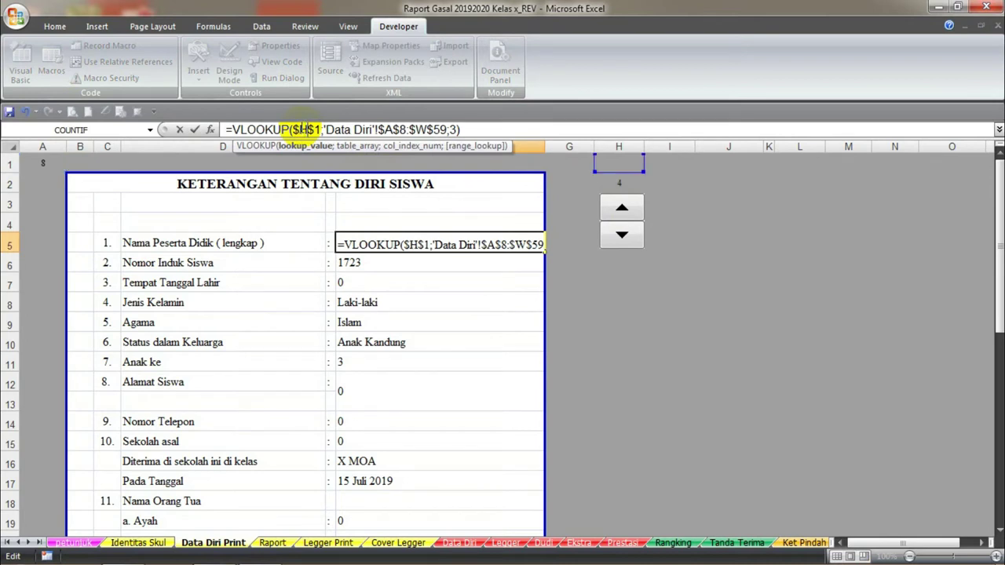
pyautogui.press('Return')
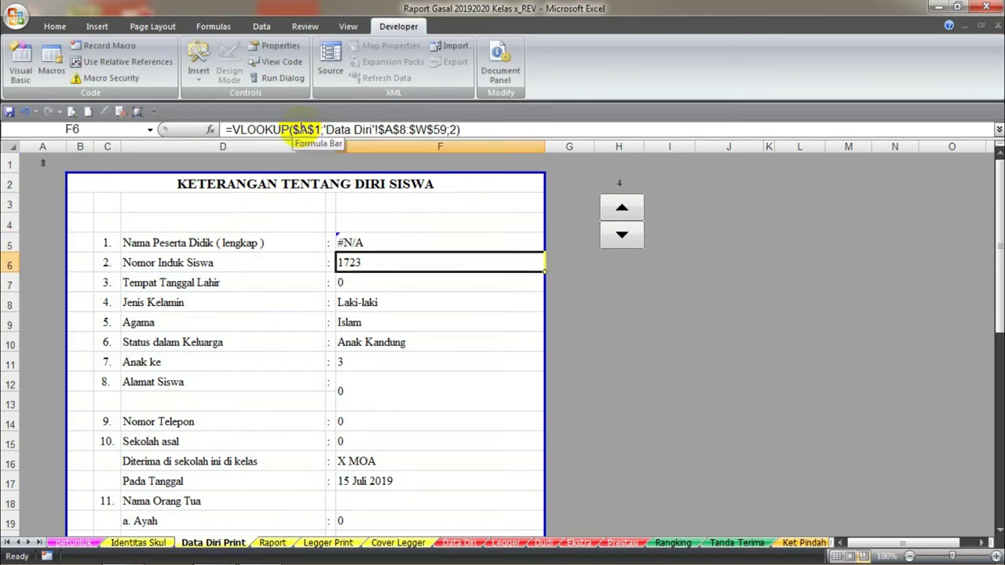
pyautogui.click(386, 249)
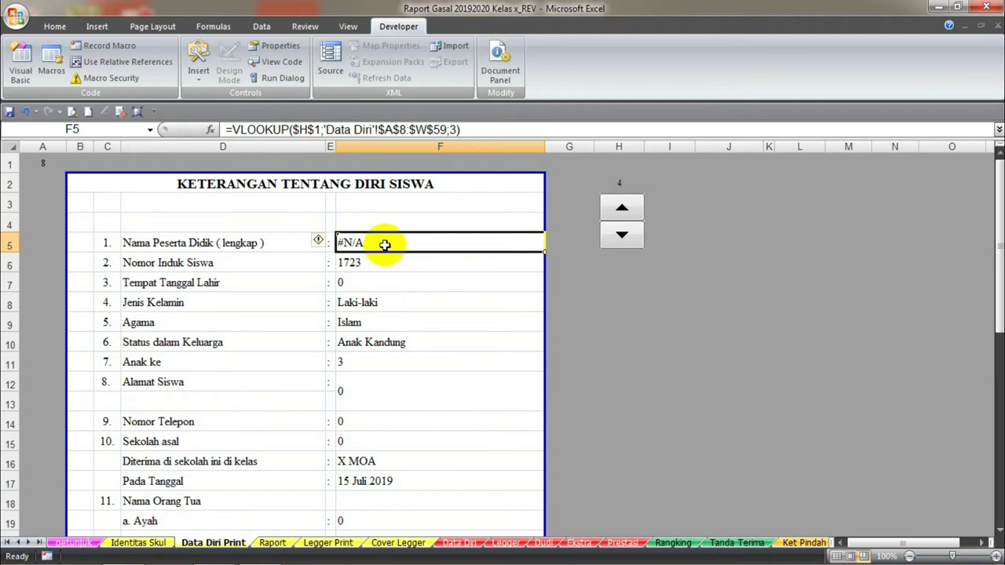
pyautogui.click(320, 130)
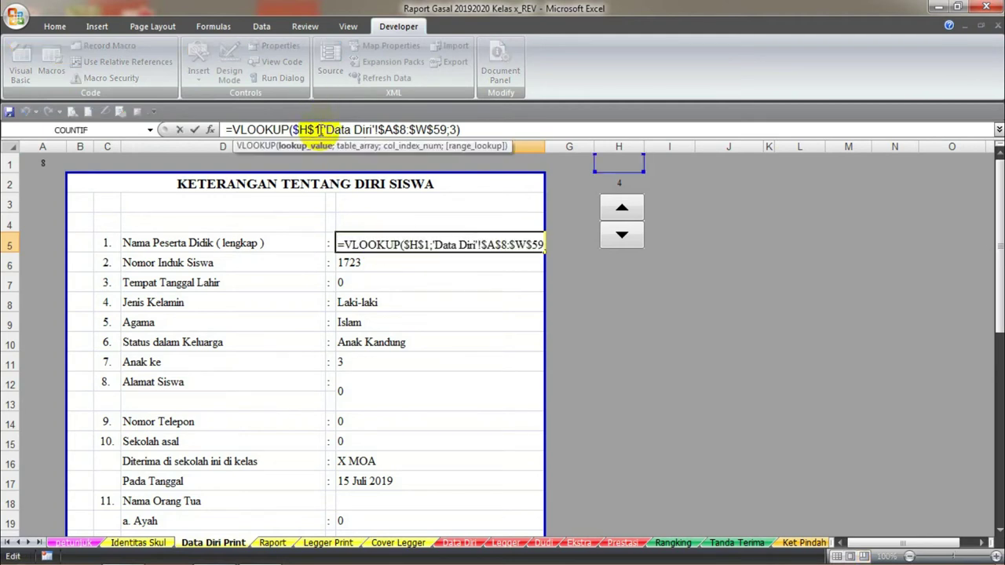
pyautogui.press('BackSpace')
pyautogui.write('2')
pyautogui.press('Return')
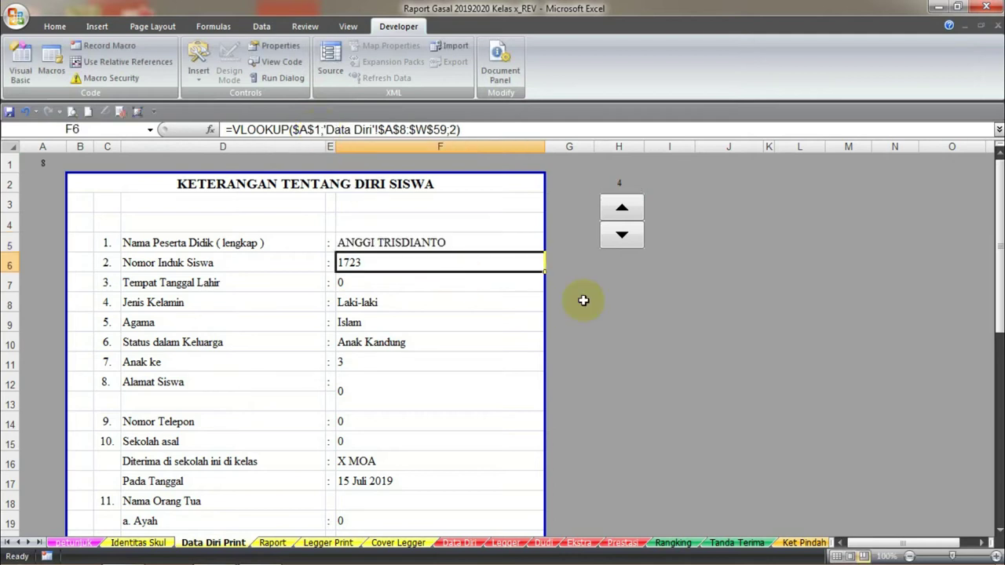
pyautogui.click(444, 236)
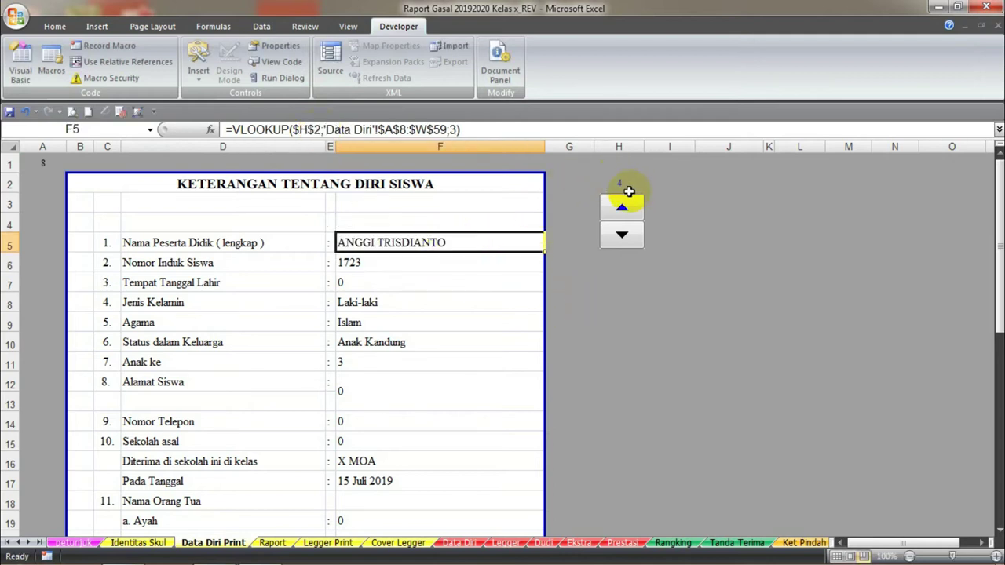
# Step: Check student number 4's row on the Data Diri sheet, then return to Data Diri Print
pyautogui.click(460, 543)
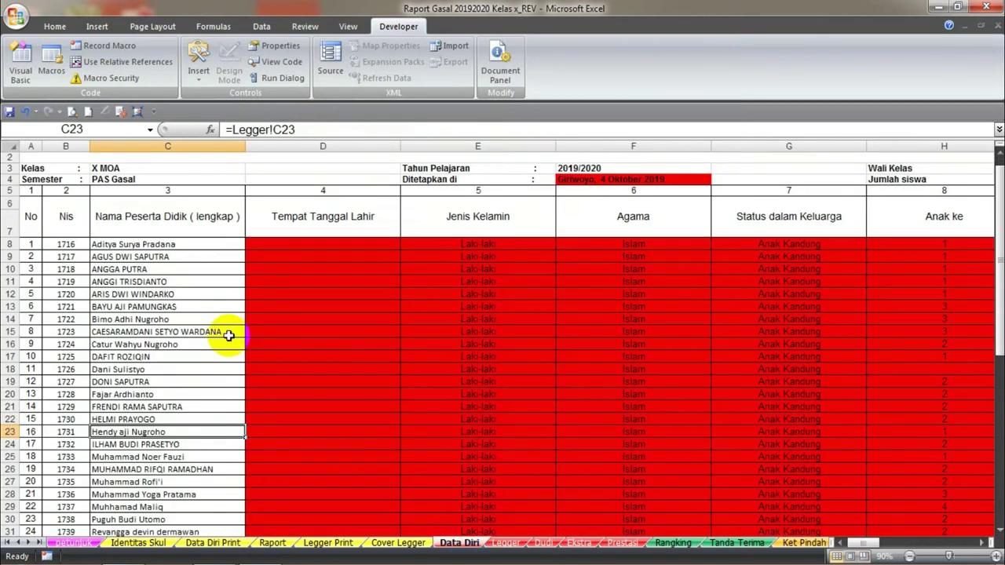
pyautogui.click(36, 281)
pyautogui.click(98, 281)
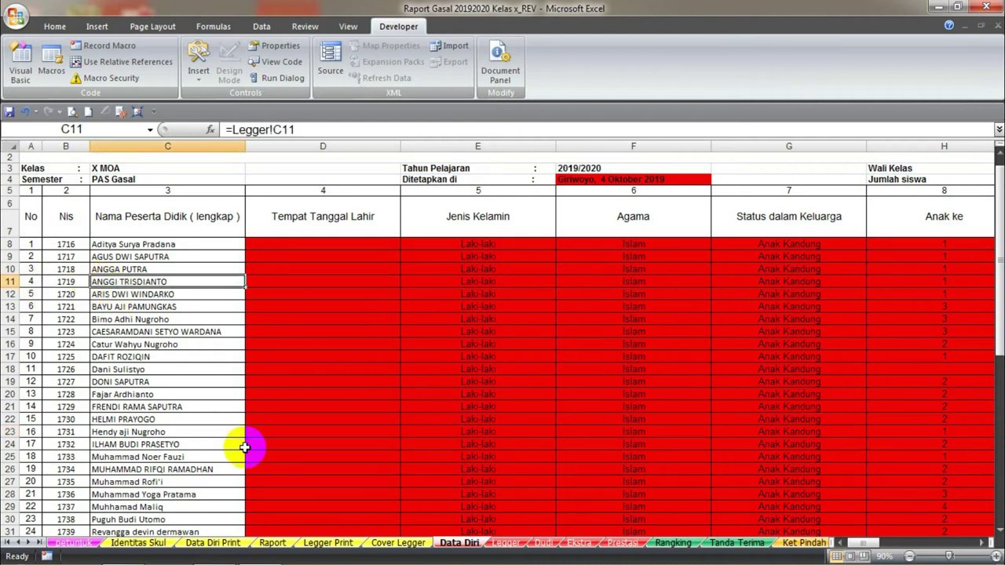
pyautogui.click(234, 543)
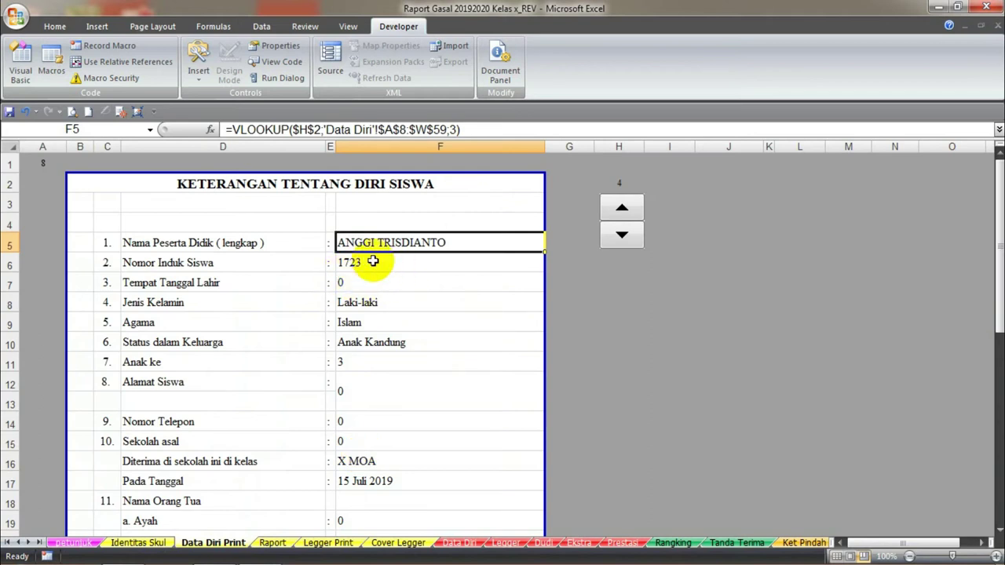
# Step: Change F6's VLOOKUP key to $H$2 so it shows student number 1719
pyautogui.click(373, 261)
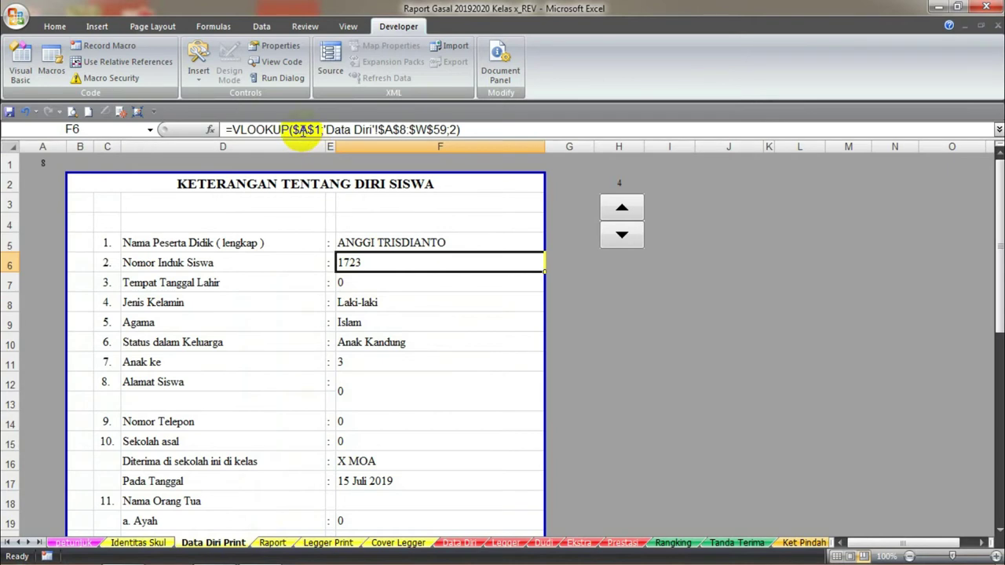
pyautogui.click(299, 130)
pyautogui.moveTo(298, 130); pyautogui.dragTo(306, 130)
pyautogui.write('H')
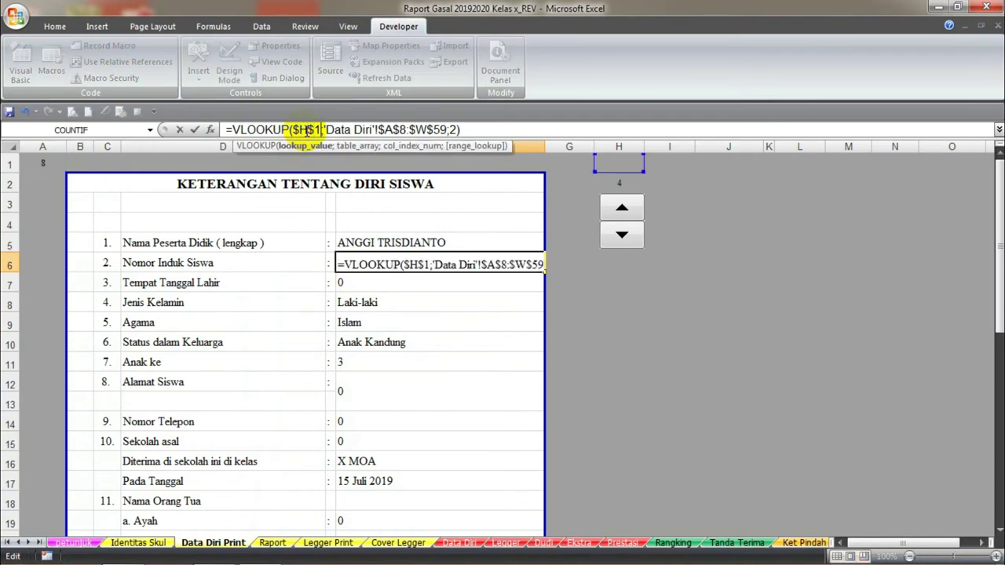
pyautogui.press('BackSpace')
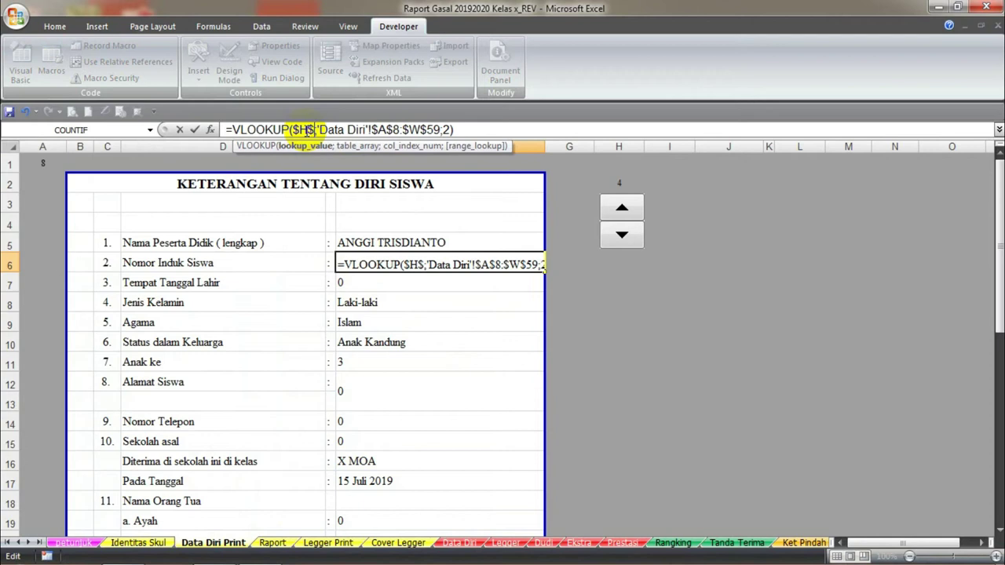
pyautogui.write('2')
pyautogui.press('Return')
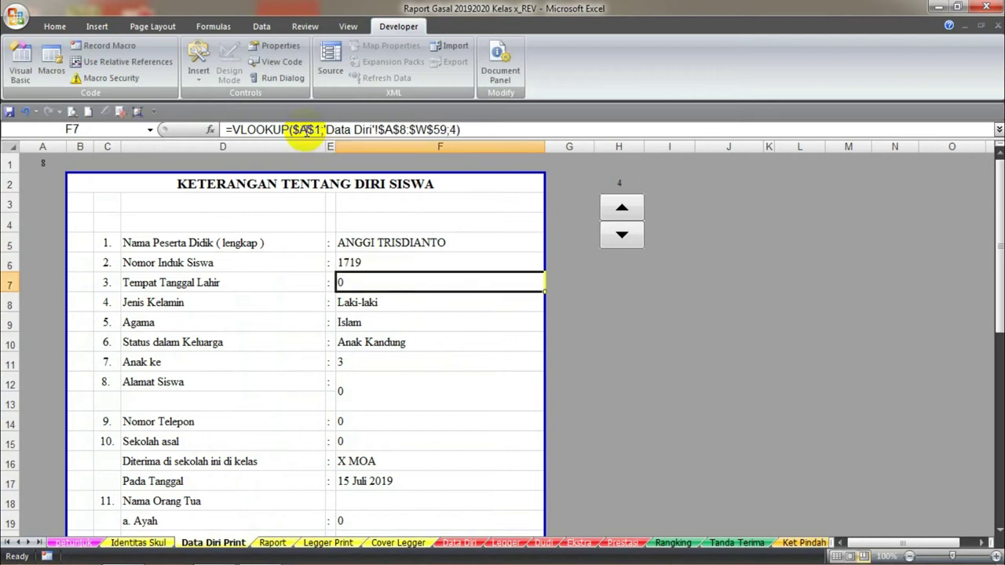
pyautogui.click(438, 264)
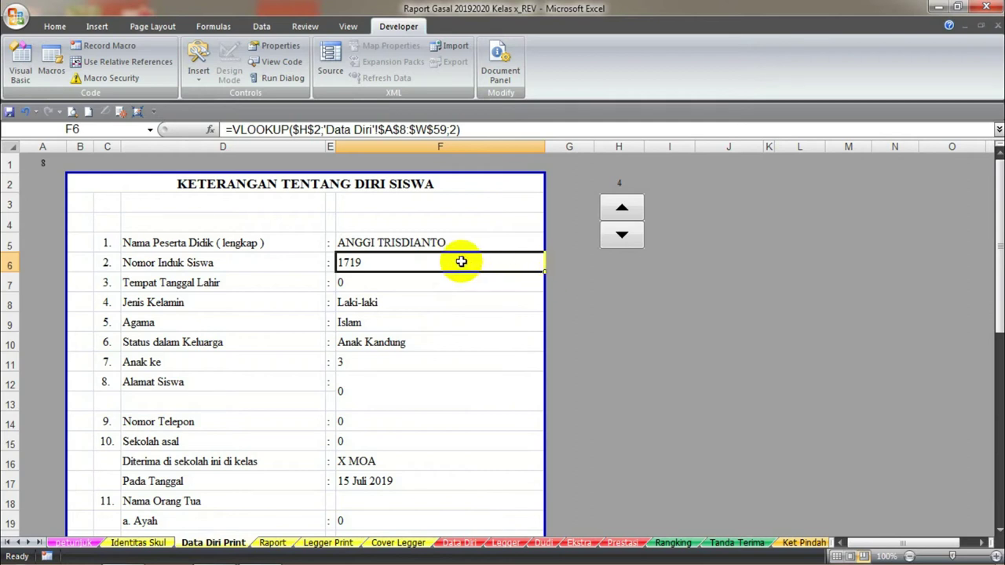
# Step: Copy F6's H2-based lookup formula and paste it into F7 on Data Diri Print
pyautogui.click(63, 30)
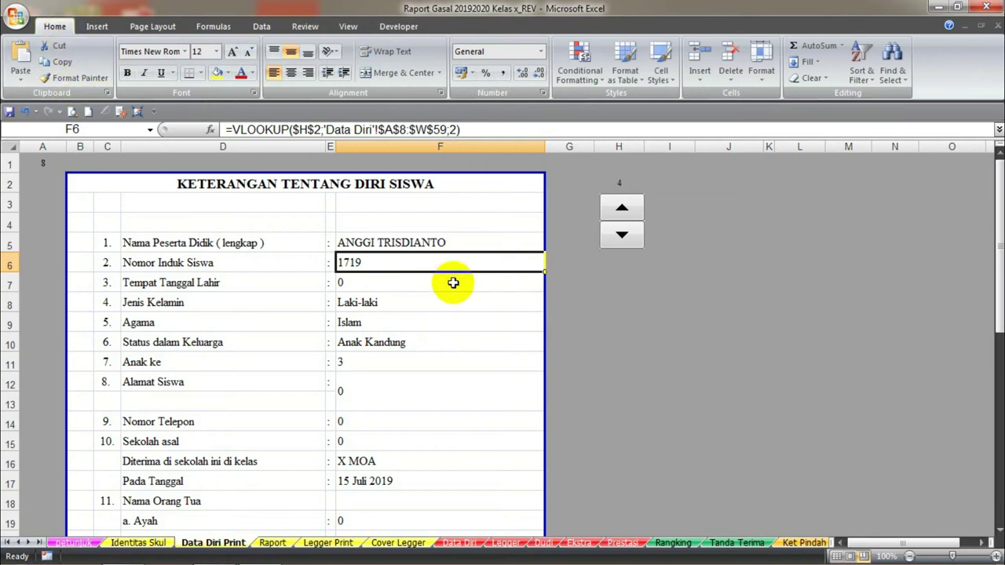
pyautogui.click(59, 61)
pyautogui.click(393, 283)
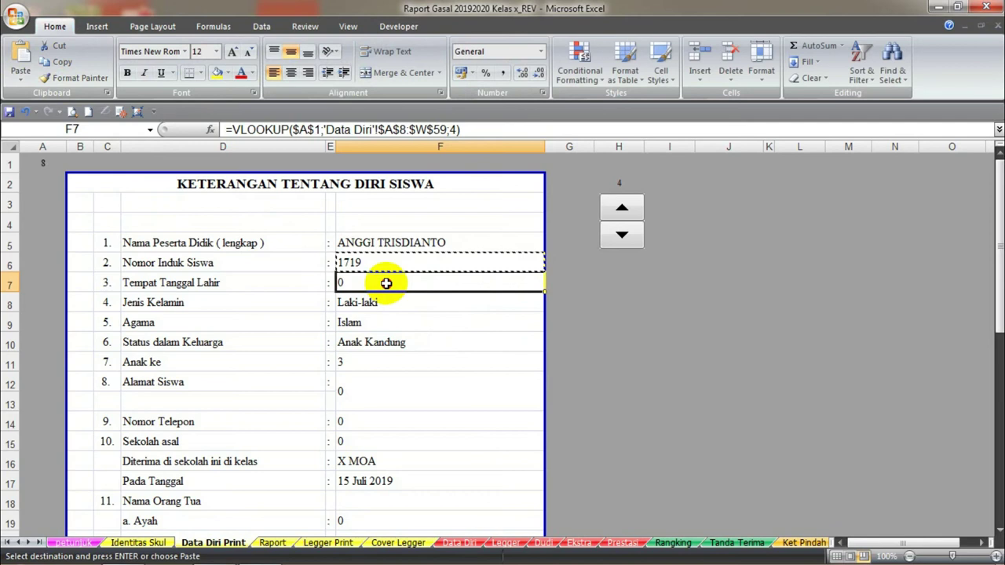
pyautogui.click(14, 81)
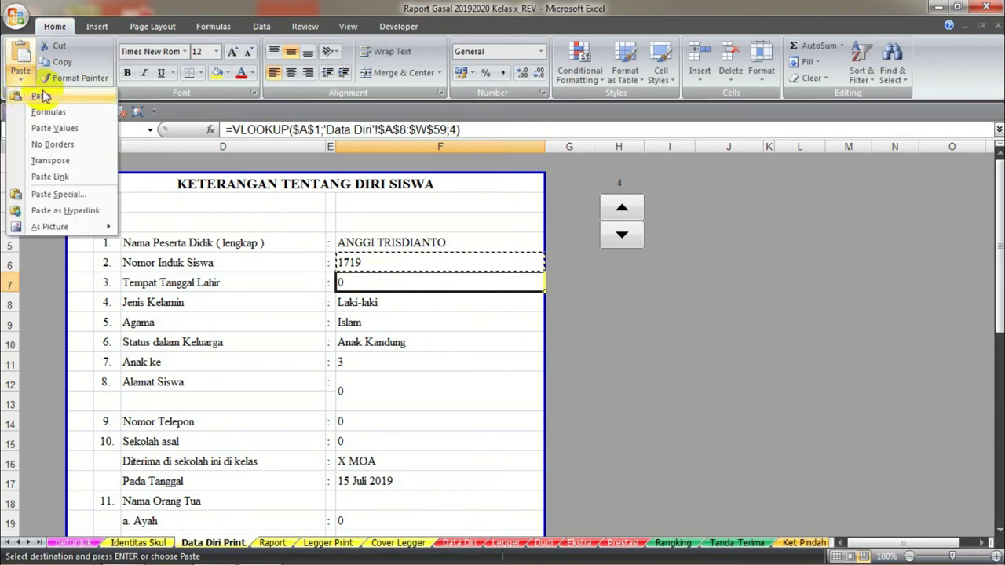
pyautogui.click(51, 113)
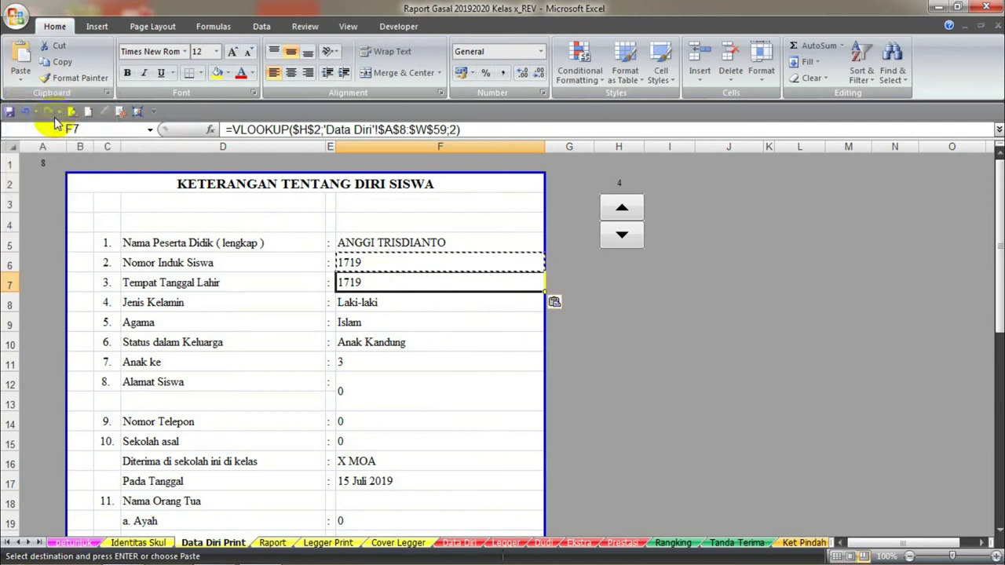
# Step: Check F7's pasted formula, which shows 1719, then move to the Data Diri sheet
pyautogui.click(445, 356)
pyautogui.click(392, 262)
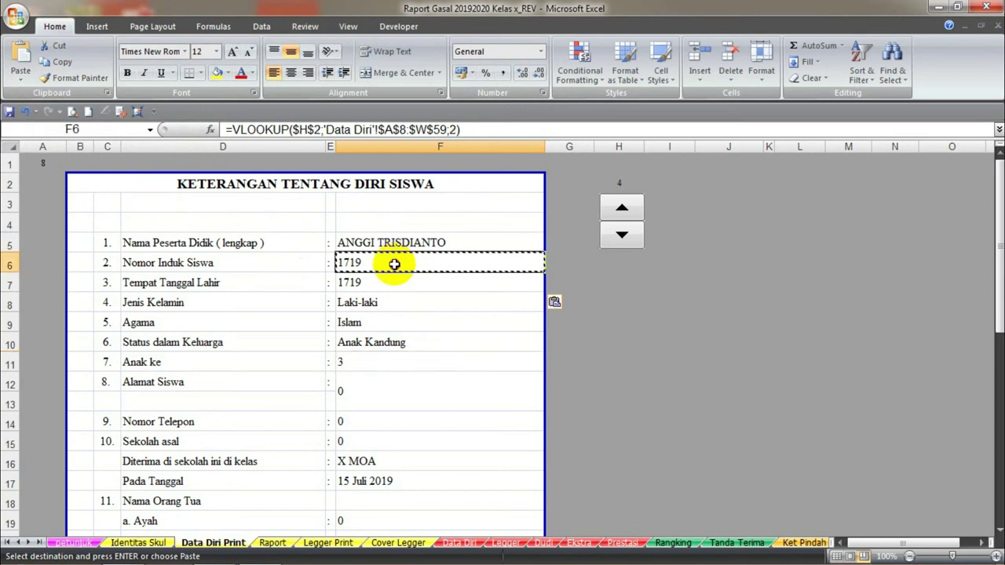
pyautogui.click(399, 282)
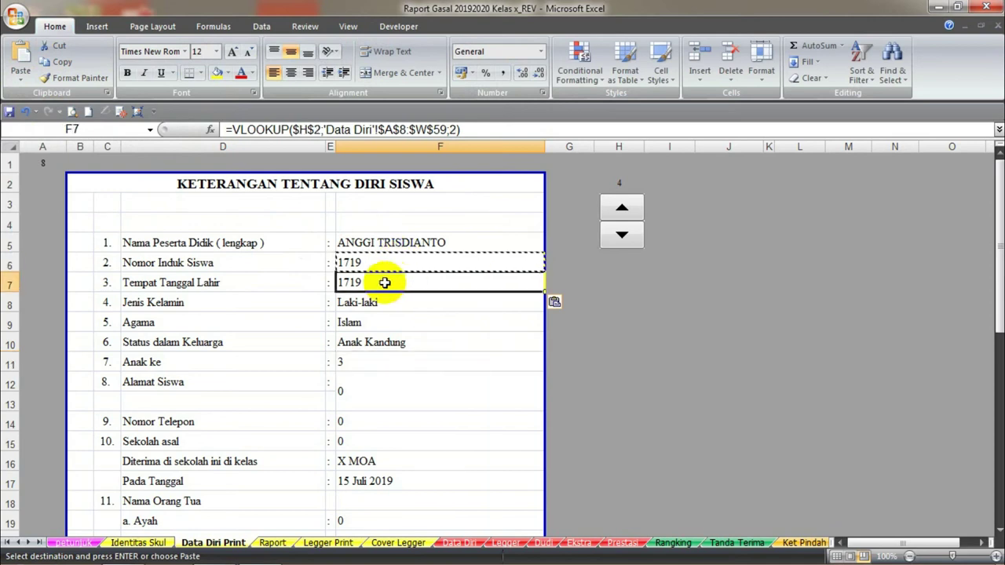
pyautogui.click(471, 544)
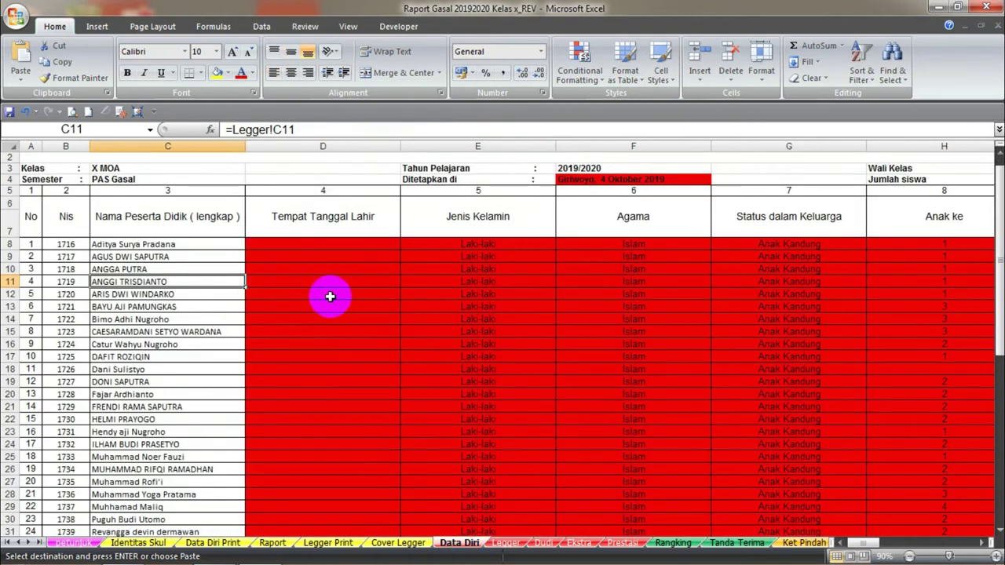
# Step: Enter 'Wonogiri, 12 Juni 2003' as student 4's birth place and date in D11
pyautogui.click(284, 281)
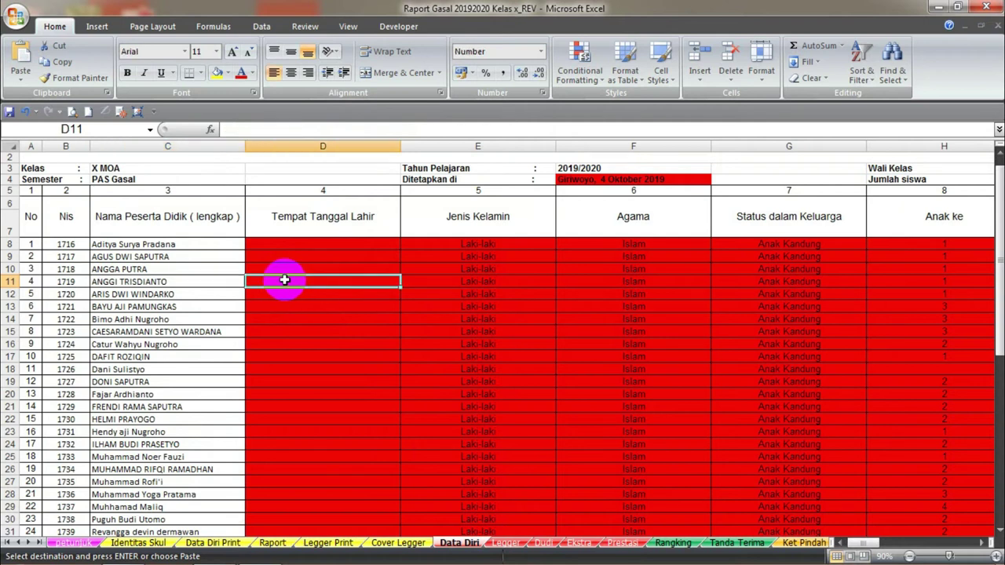
pyautogui.write('Wonogiri, 12 Juni 2003')
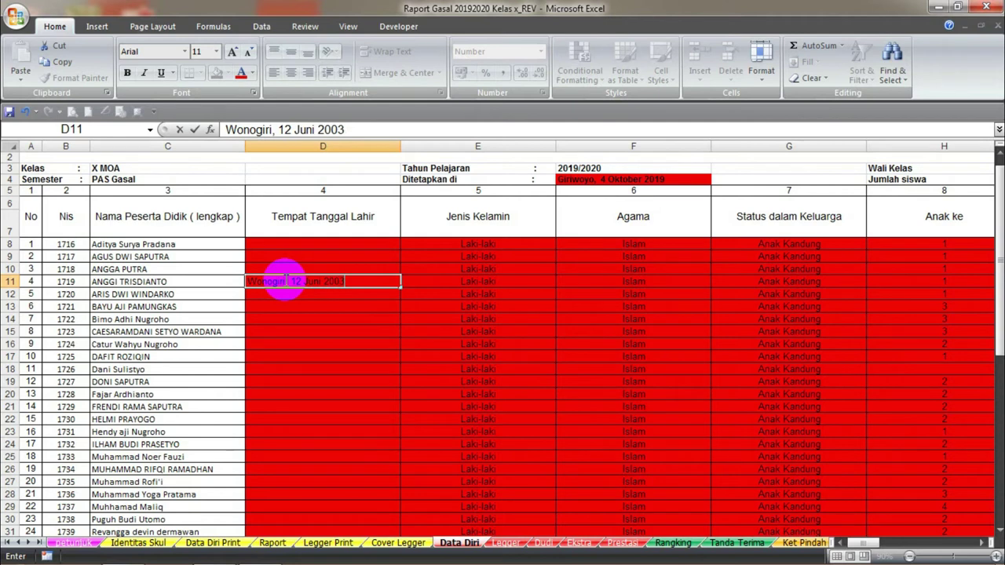
pyautogui.press('Return')
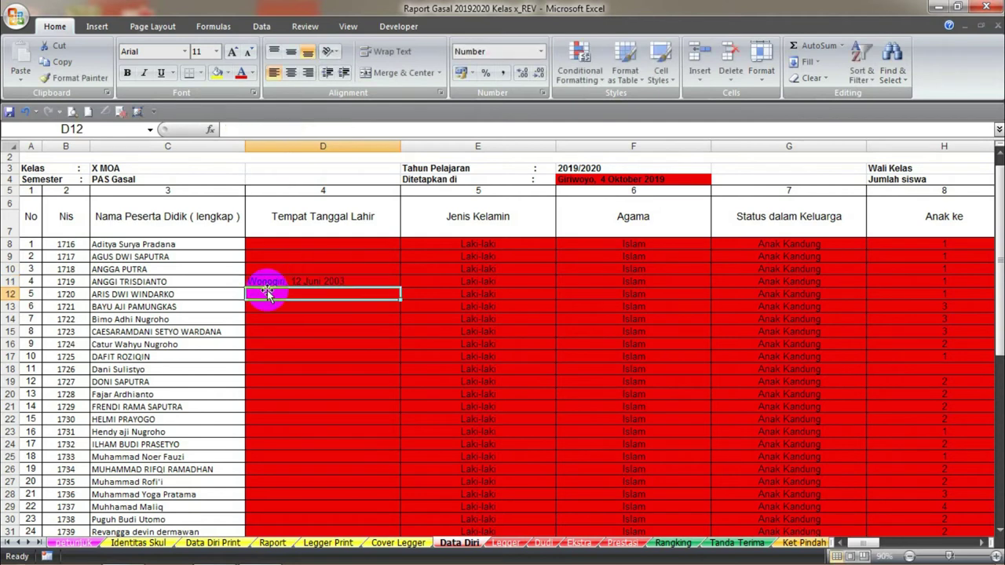
pyautogui.click(280, 282)
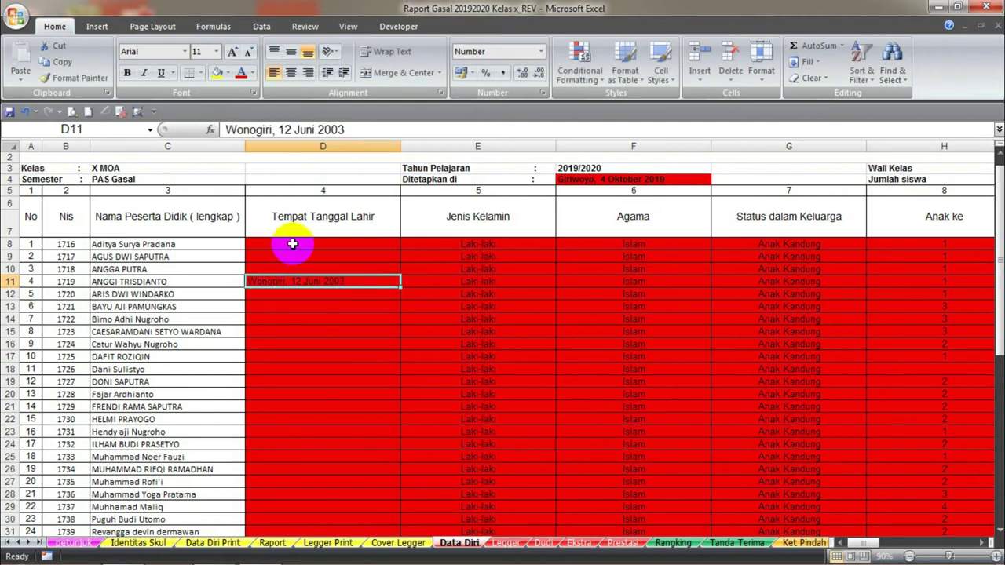
# Step: Remove the red fill from D8:D18 using No Fill
pyautogui.moveTo(291, 244); pyautogui.dragTo(297, 375)
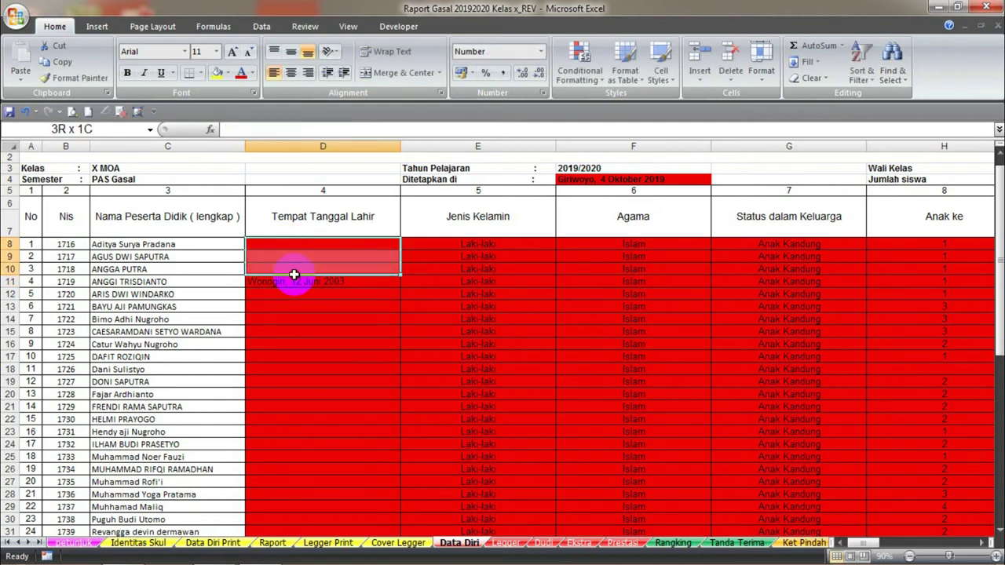
pyautogui.click(228, 73)
pyautogui.click(243, 226)
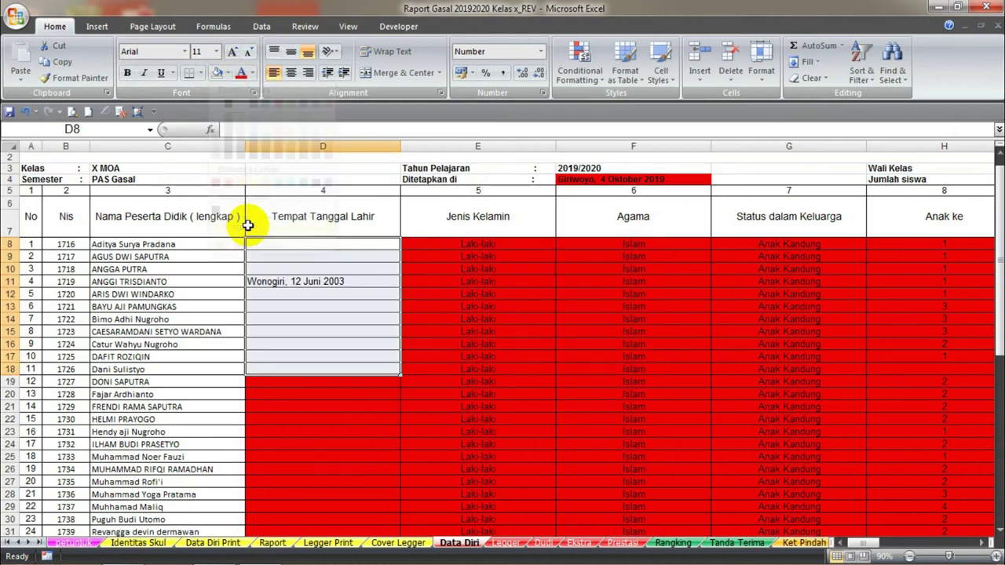
pyautogui.click(321, 344)
pyautogui.click(291, 285)
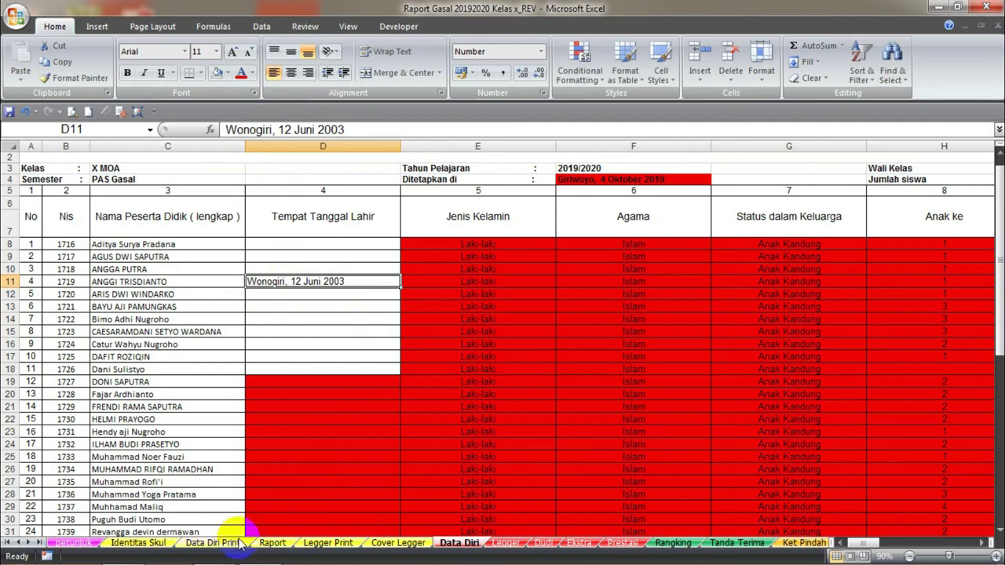
# Step: Compare the Data Diri and Data Diri Print sheets, ending on Data Diri Print
pyautogui.click(214, 543)
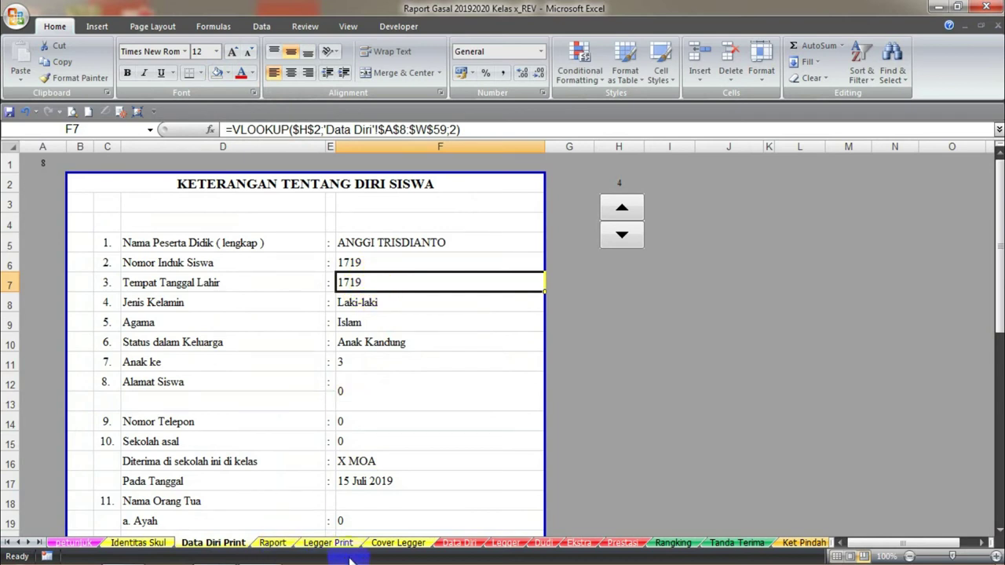
pyautogui.click(460, 542)
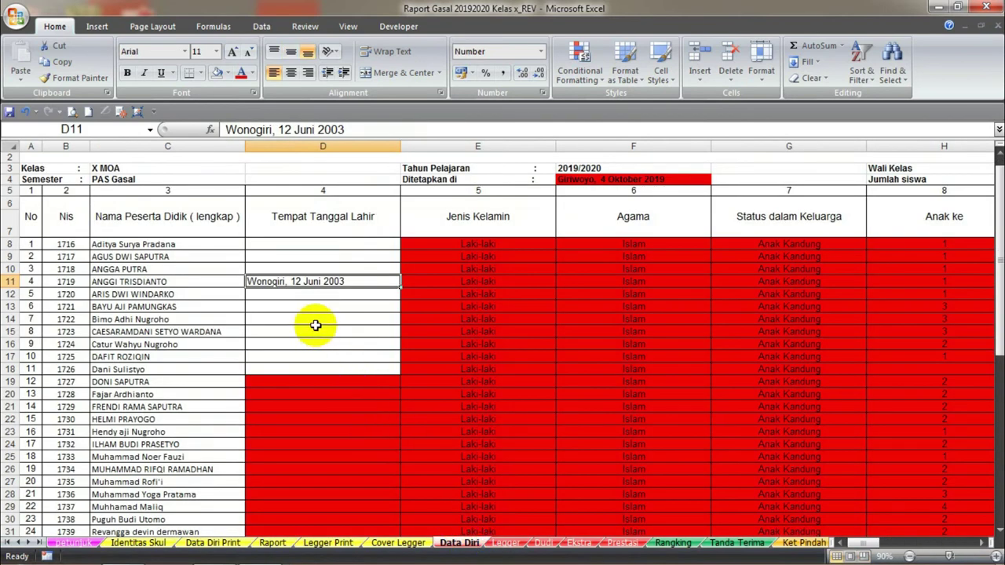
pyautogui.press('Down')
pyautogui.moveTo(244, 550)
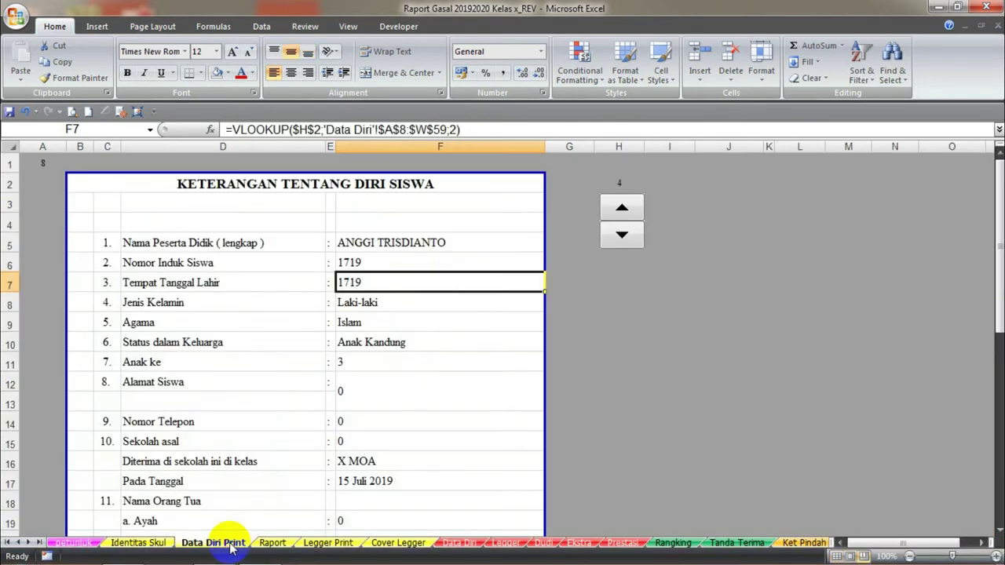
pyautogui.click(224, 542)
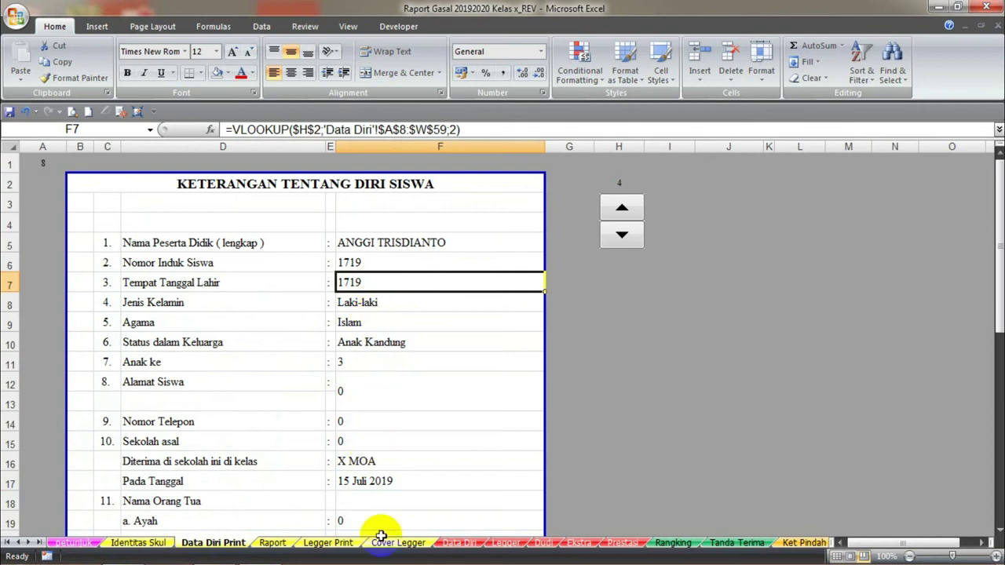
pyautogui.click(460, 542)
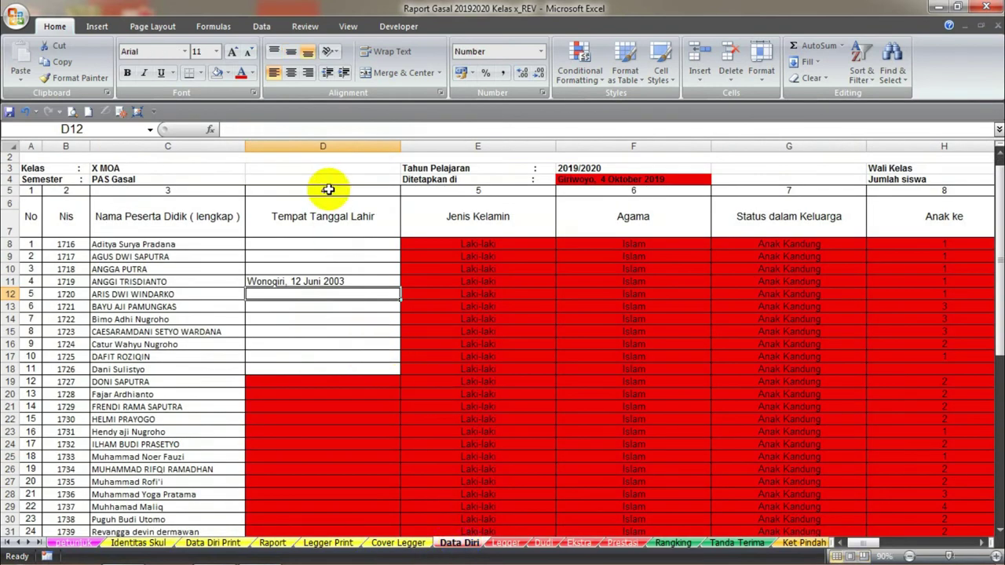
pyautogui.click(213, 543)
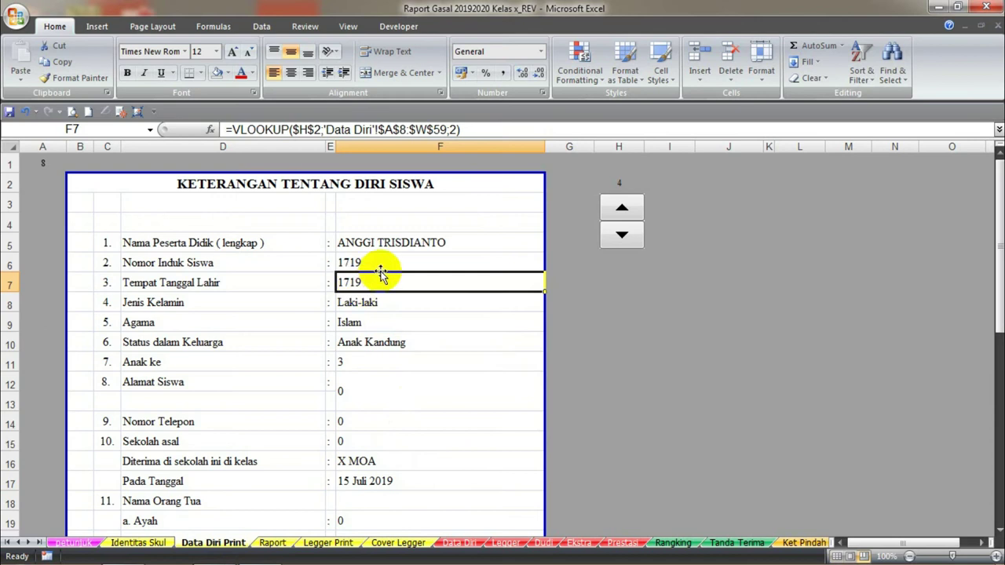
# Step: Change F7's VLOOKUP column index from 2 to 4 so it shows 'Wonogiri, 12 Juni 2003'
pyautogui.click(458, 129)
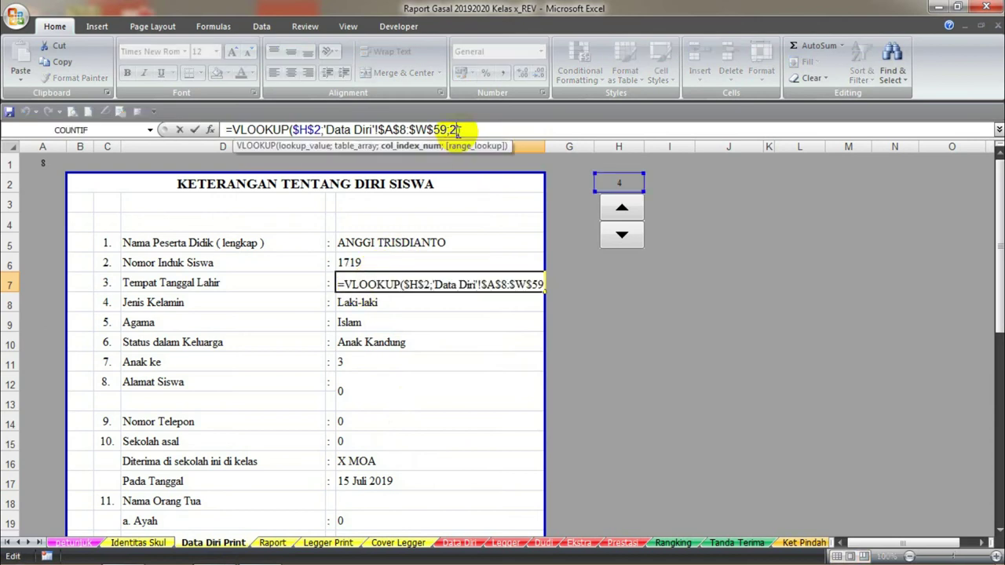
pyautogui.press('BackSpace')
pyautogui.press('BackSpace')
pyautogui.write(')')
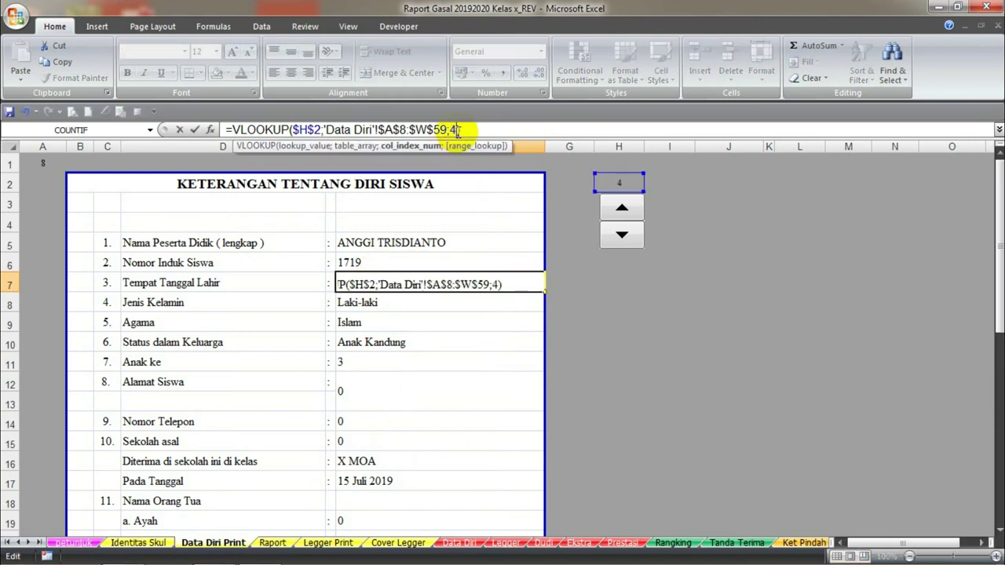
pyautogui.press('Return')
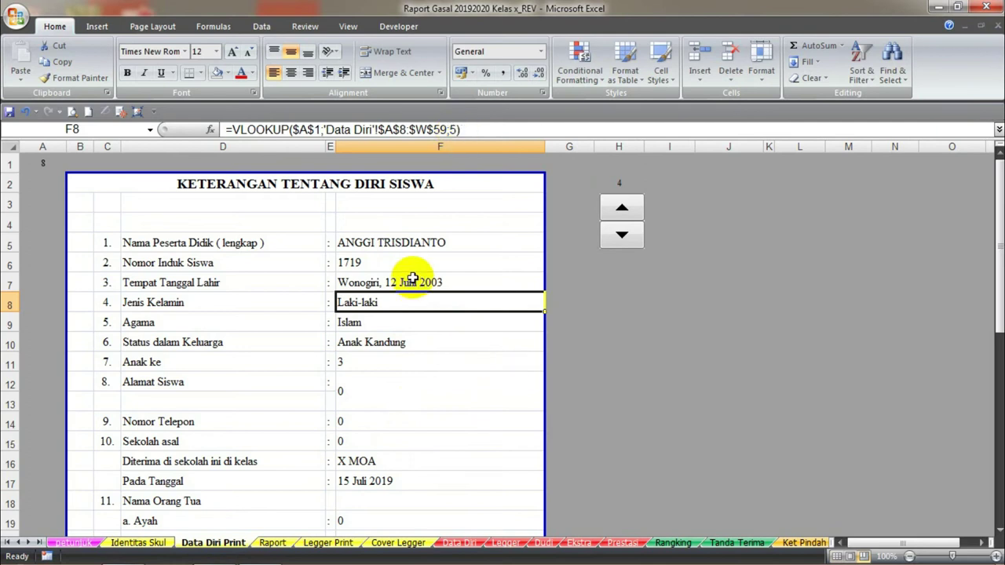
pyautogui.click(412, 281)
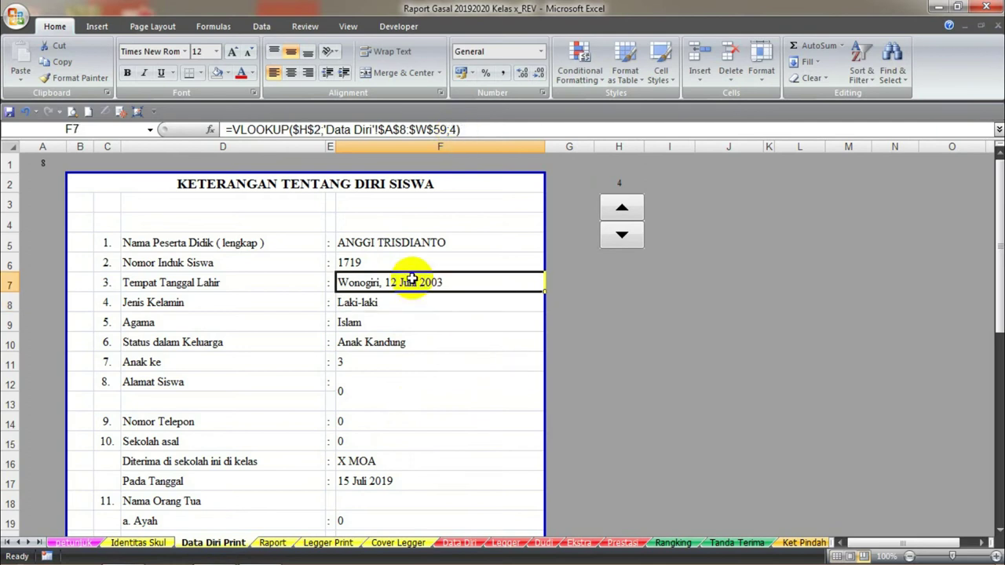
pyautogui.click(460, 542)
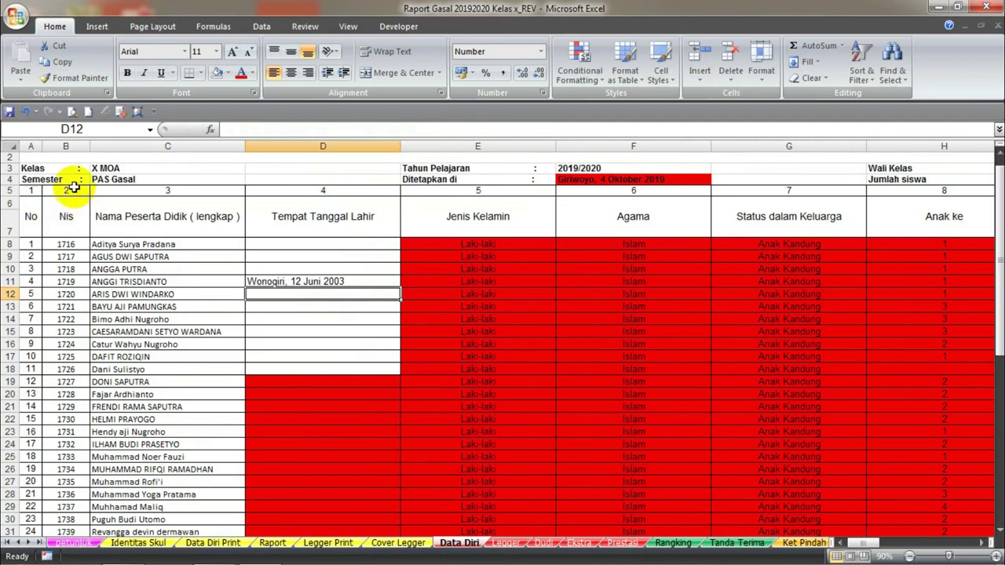
# Step: Check Data Diri's column numbers for names and Tempat Tanggal Lahir, then view F5's lookup
pyautogui.click(73, 187)
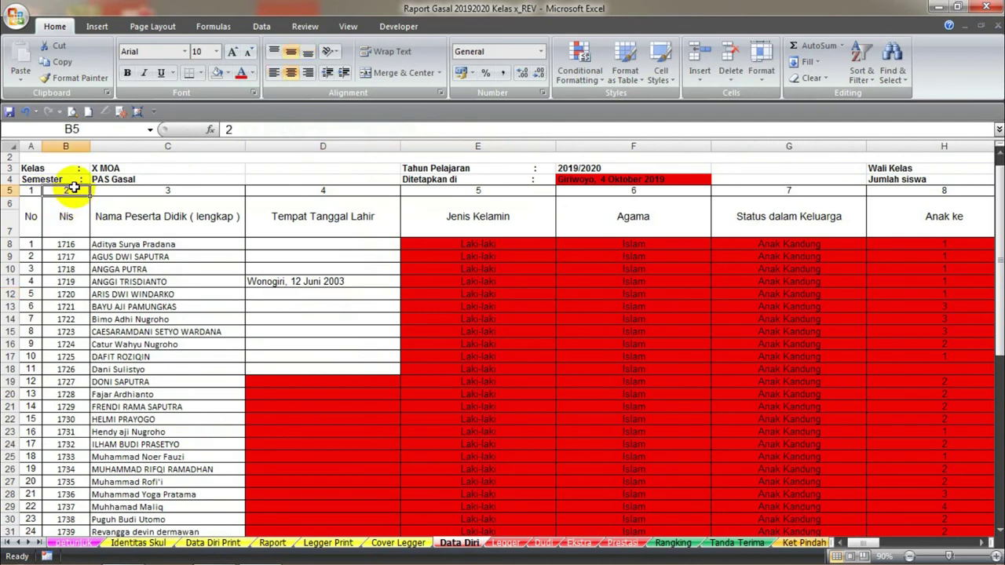
pyautogui.click(142, 189)
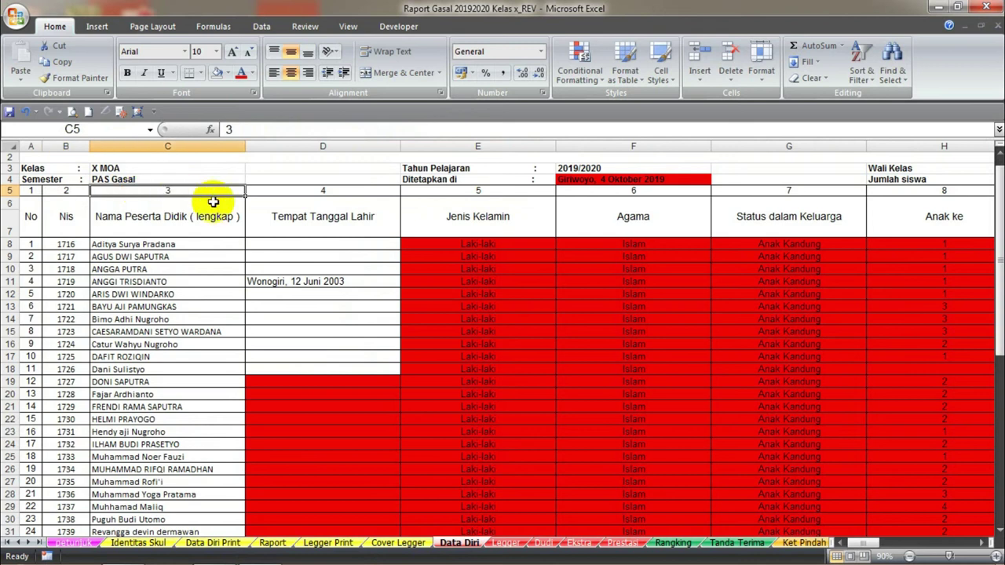
pyautogui.click(286, 194)
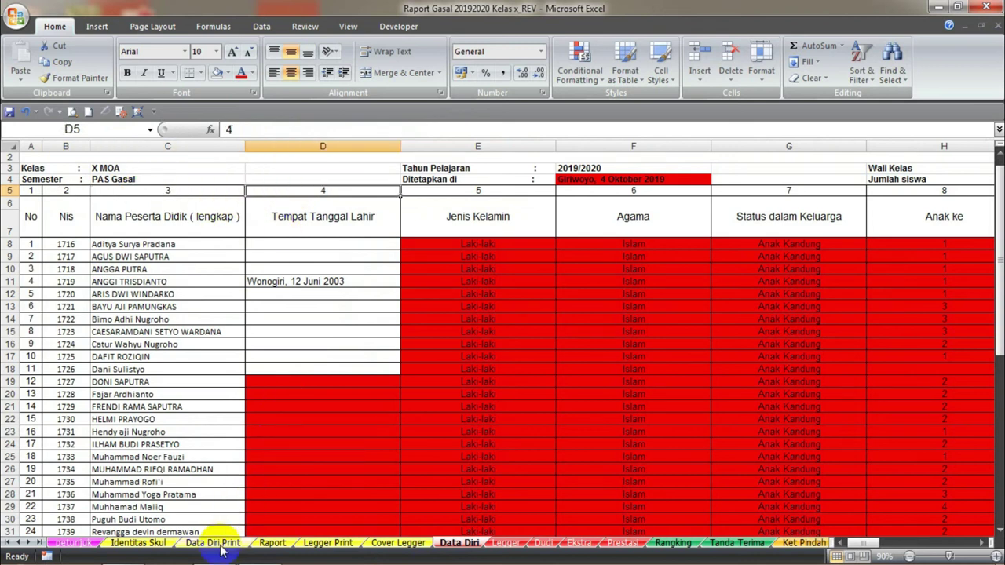
pyautogui.click(213, 543)
pyautogui.click(390, 244)
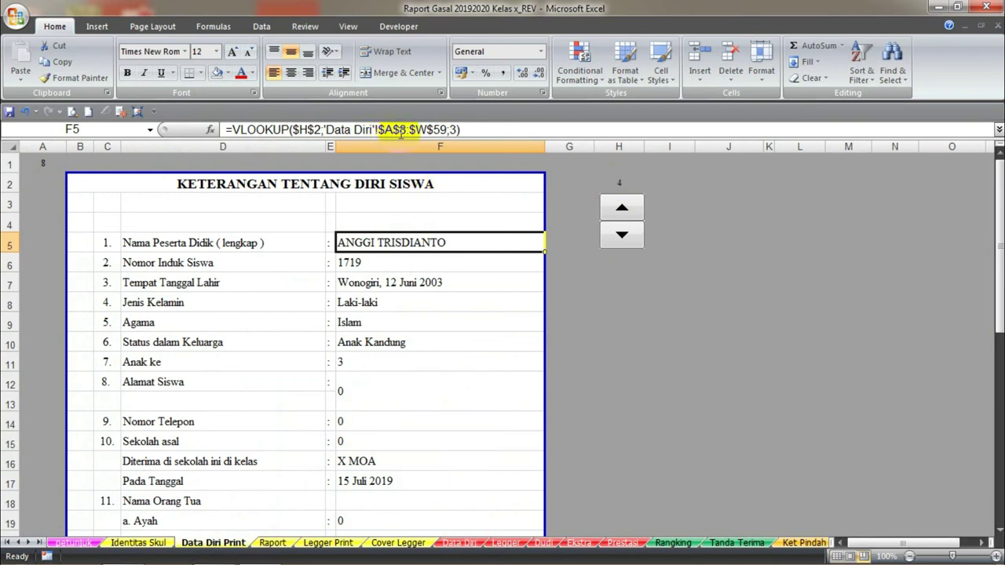
# Step: Review the Data Diri sheet, checking the first student number in A8
pyautogui.click(461, 542)
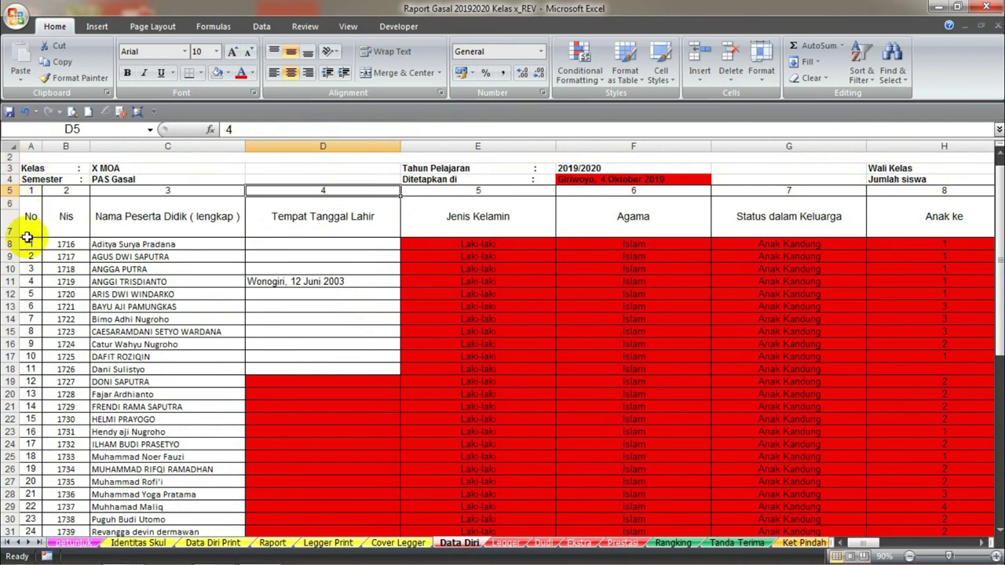
pyautogui.click(26, 245)
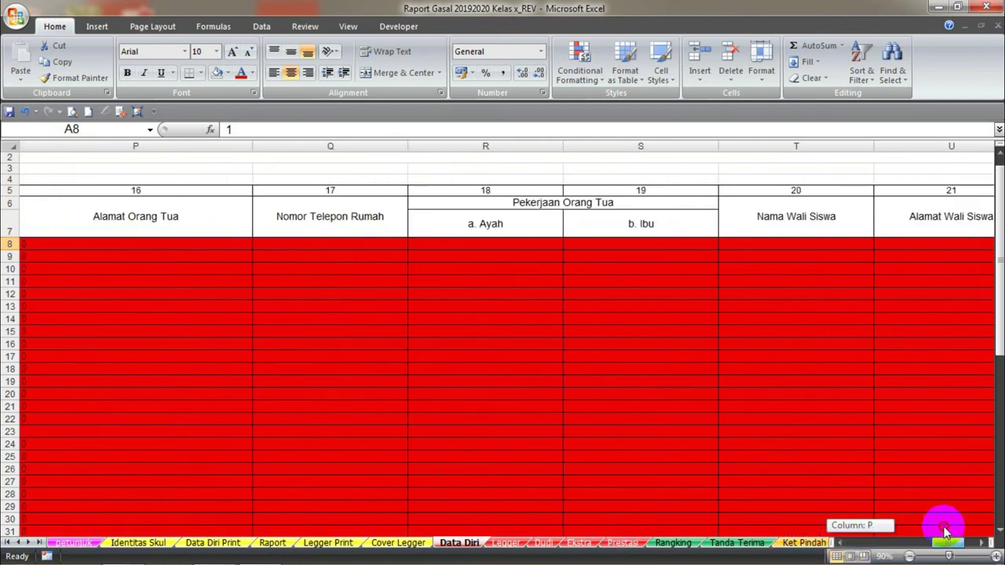
pyautogui.moveTo(863, 542); pyautogui.dragTo(966, 542)
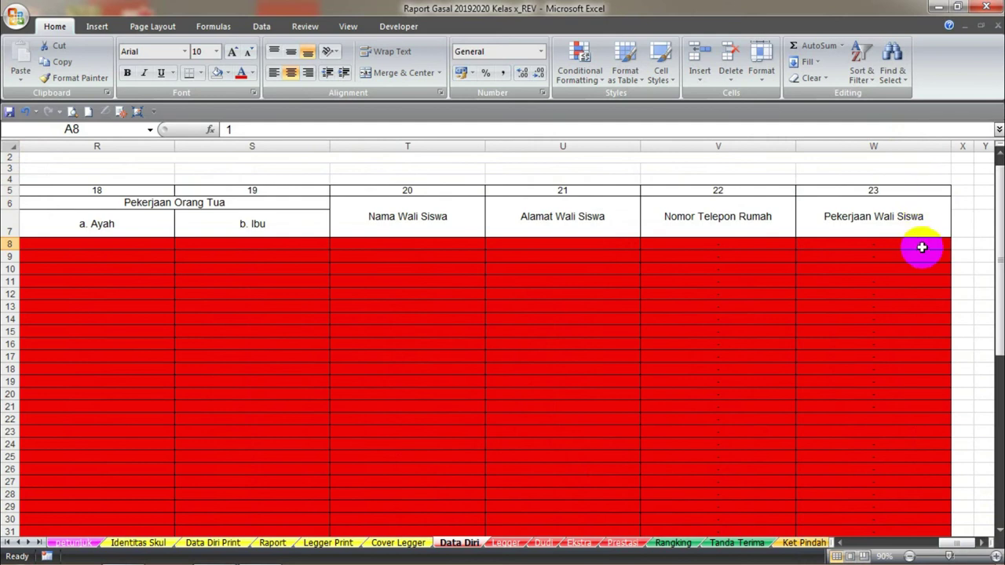
pyautogui.moveTo(1002, 327); pyautogui.dragTo(987, 477)
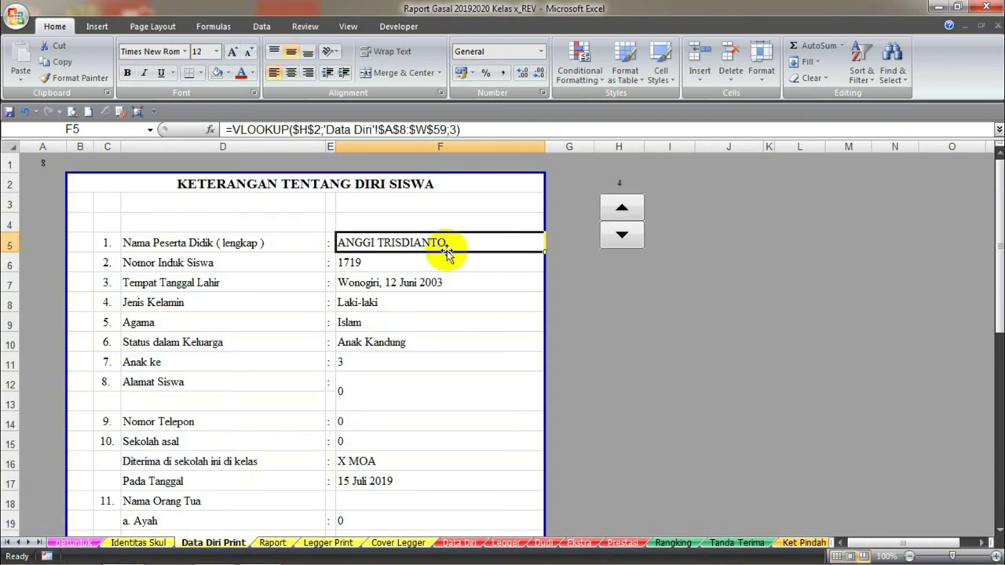
# Step: Inspect F6's student number formula and review the Data Diri sheet's layout
pyautogui.click(412, 261)
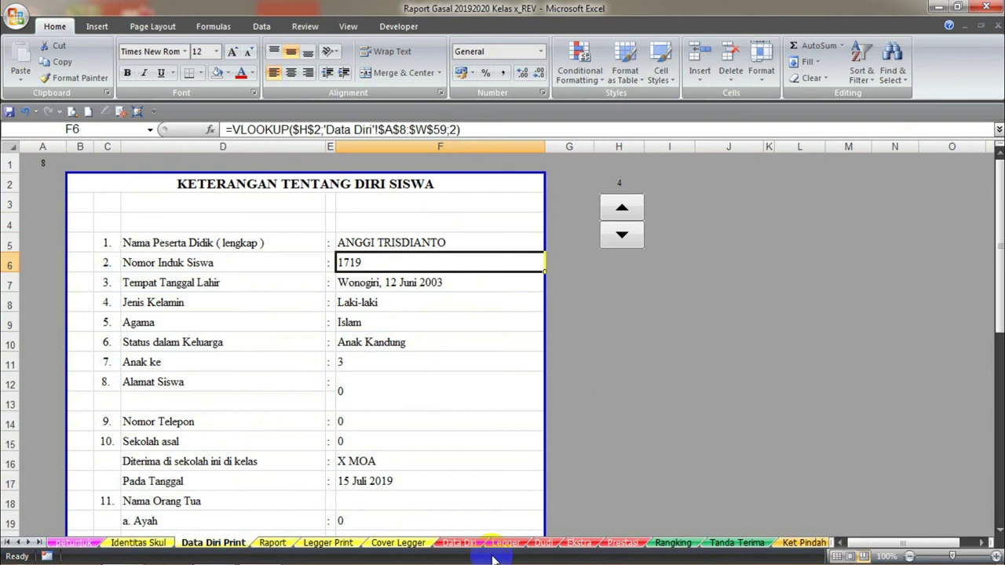
pyautogui.click(463, 542)
pyautogui.scroll(8, 365, 364)
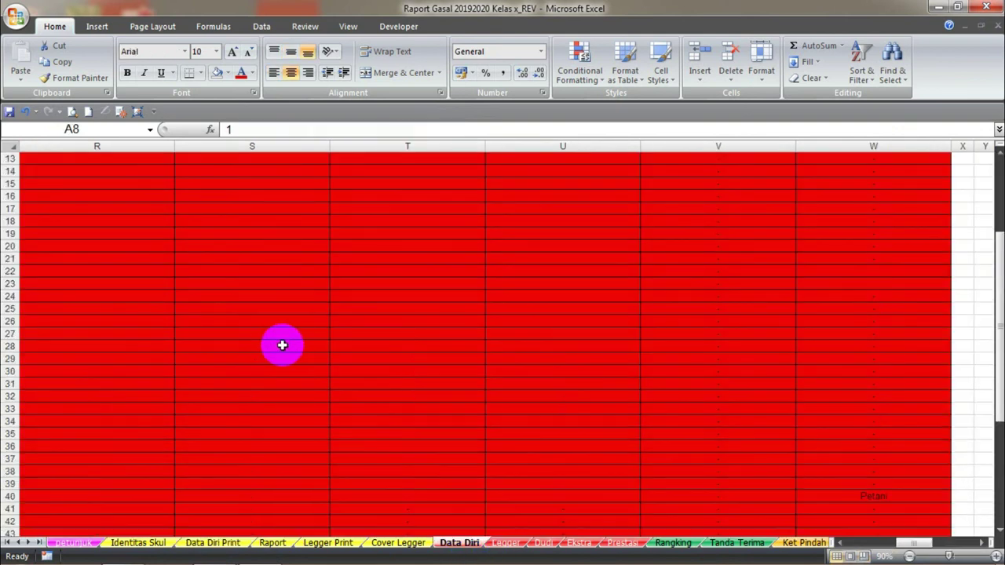
pyautogui.scroll(5, 280, 343)
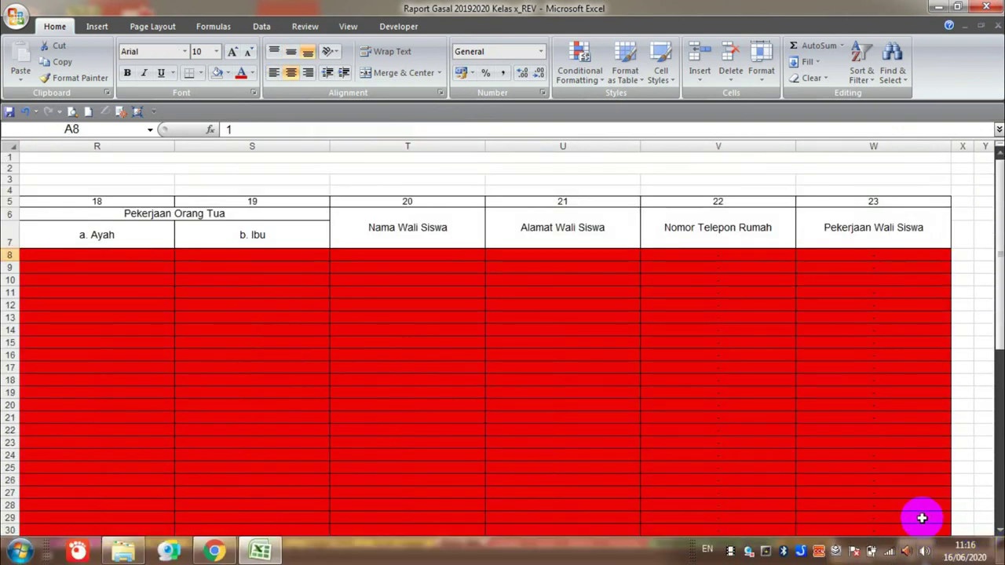
pyautogui.moveTo(906, 542); pyautogui.dragTo(846, 556)
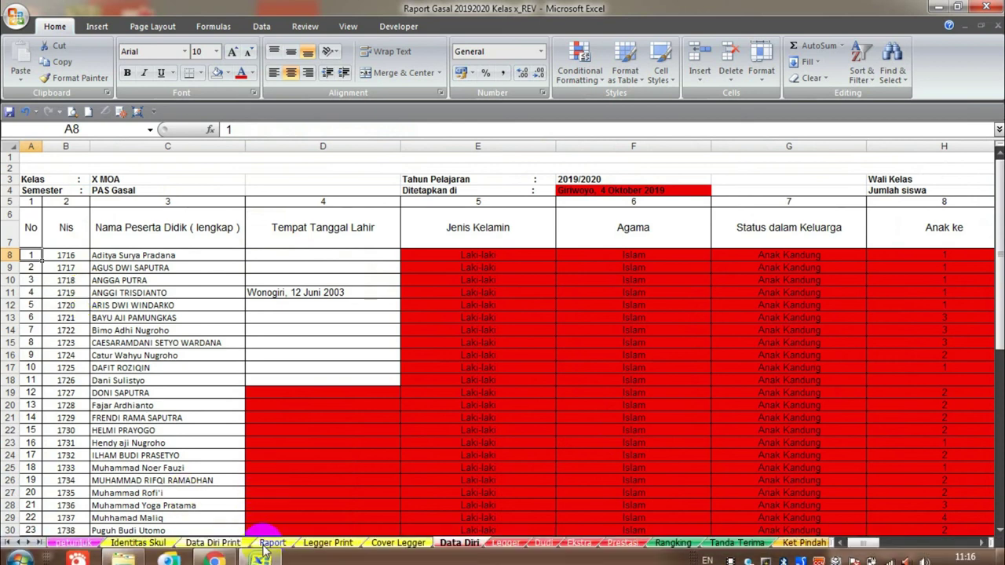
pyautogui.click(235, 544)
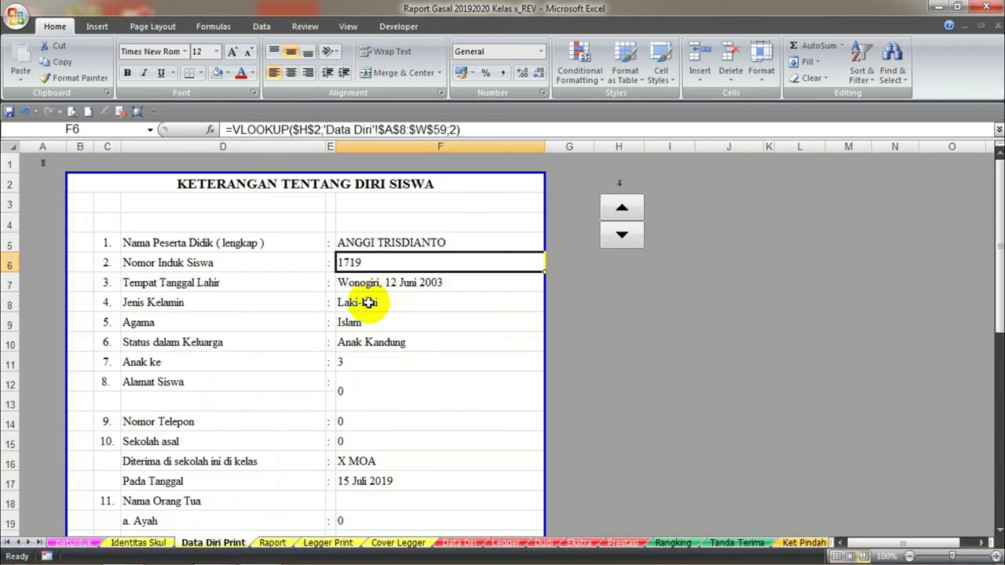
# Step: Copy the birthplace-and-date lookup formula from F7 after comparing it with F8
pyautogui.click(389, 283)
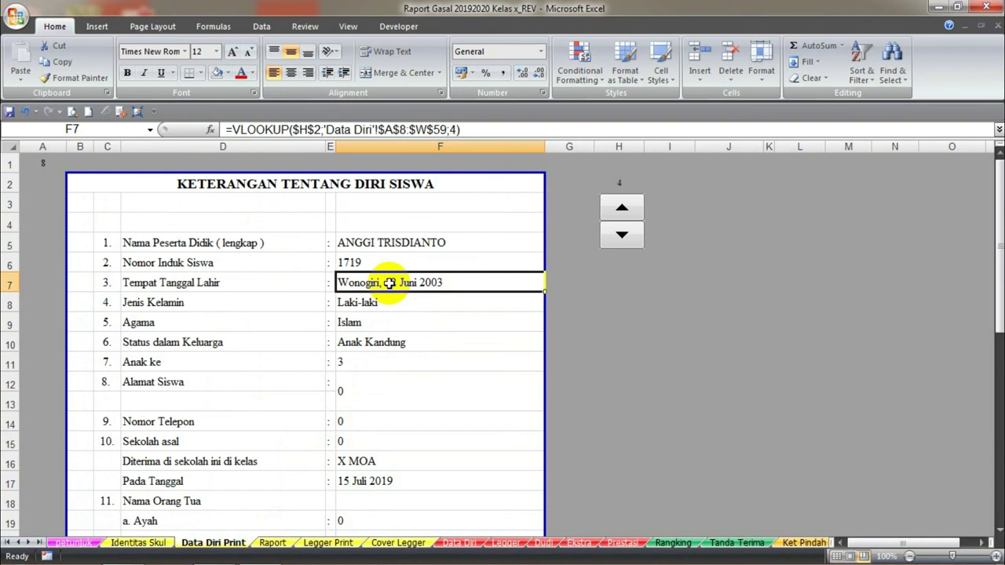
pyautogui.click(378, 309)
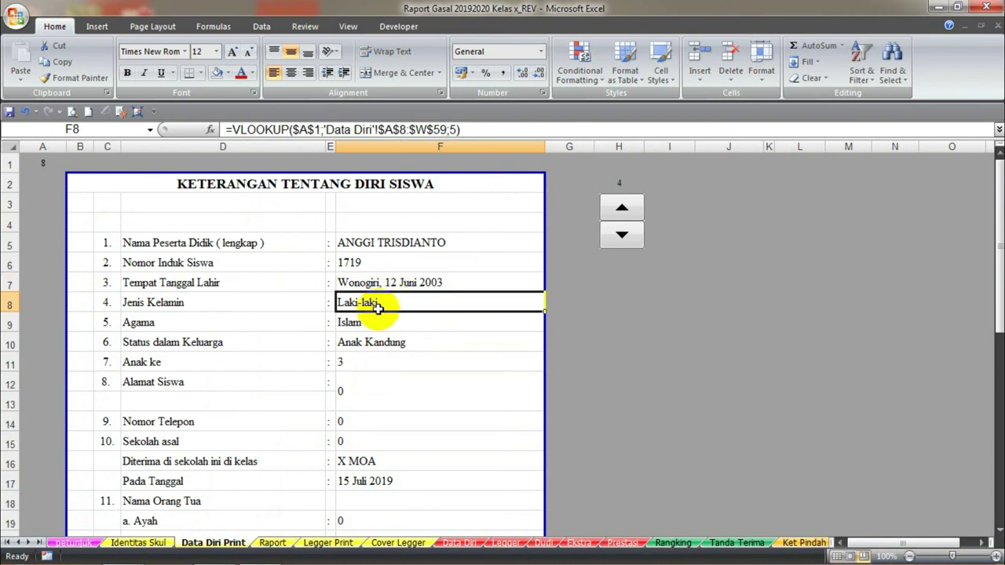
pyautogui.click(428, 283)
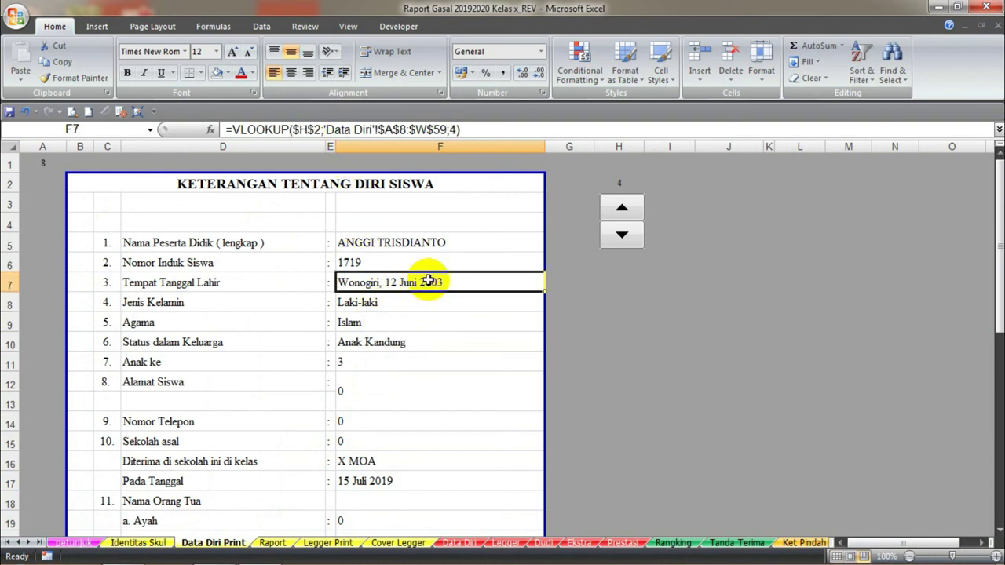
pyautogui.click(64, 62)
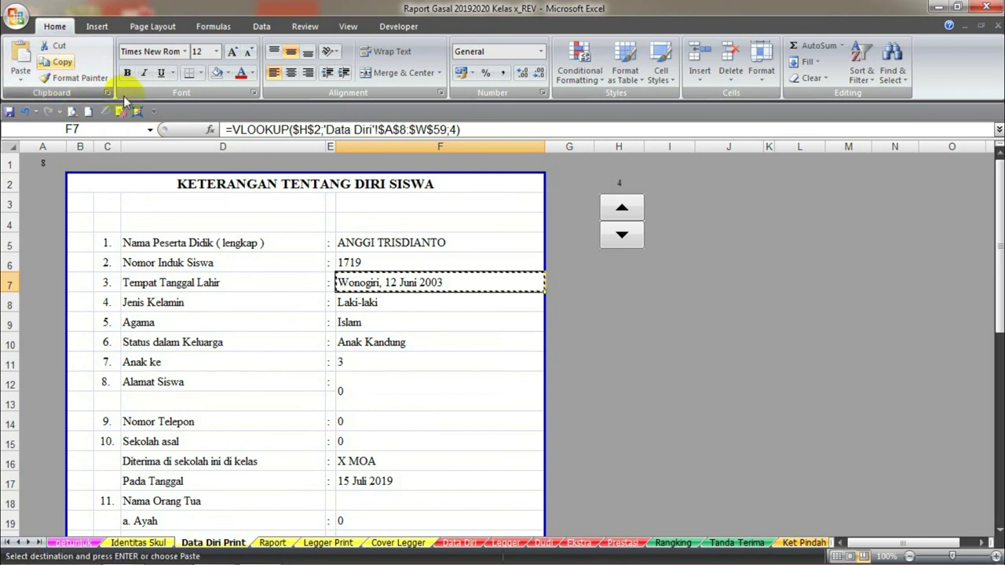
# Step: Paste only F7's lookup formula into the Jenis Kelamin cell F8
pyautogui.click(404, 306)
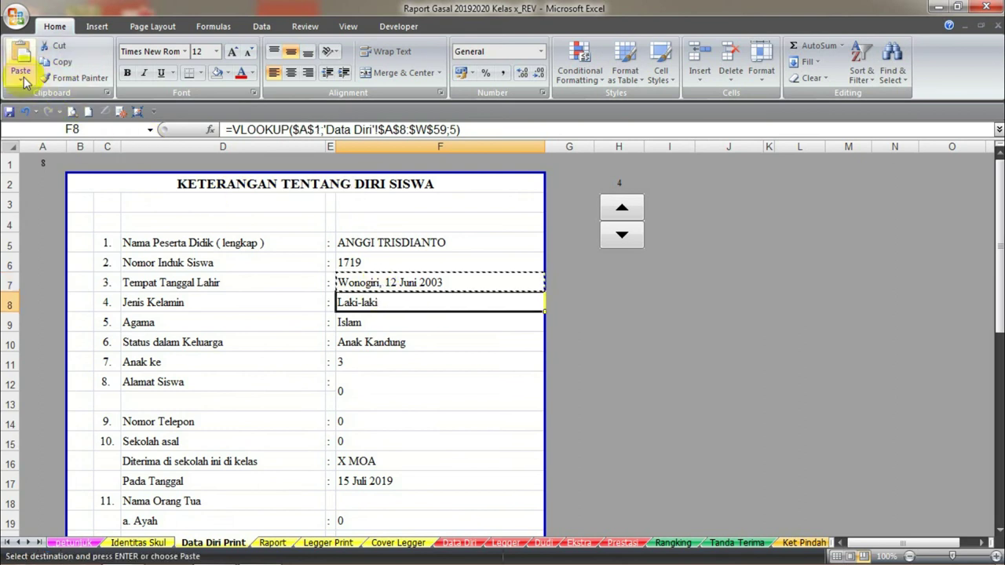
pyautogui.click(20, 75)
pyautogui.click(66, 118)
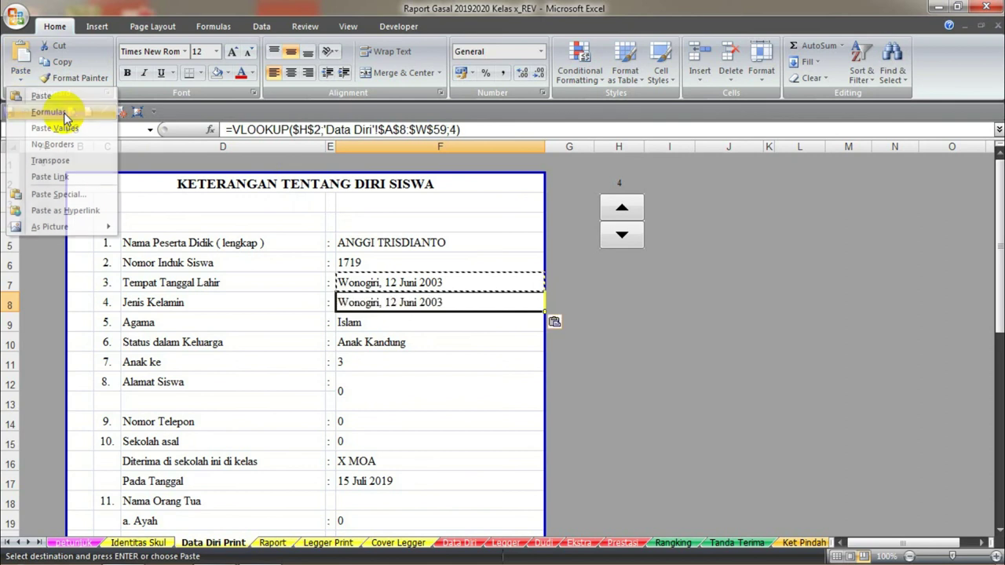
pyautogui.click(452, 342)
pyautogui.click(400, 303)
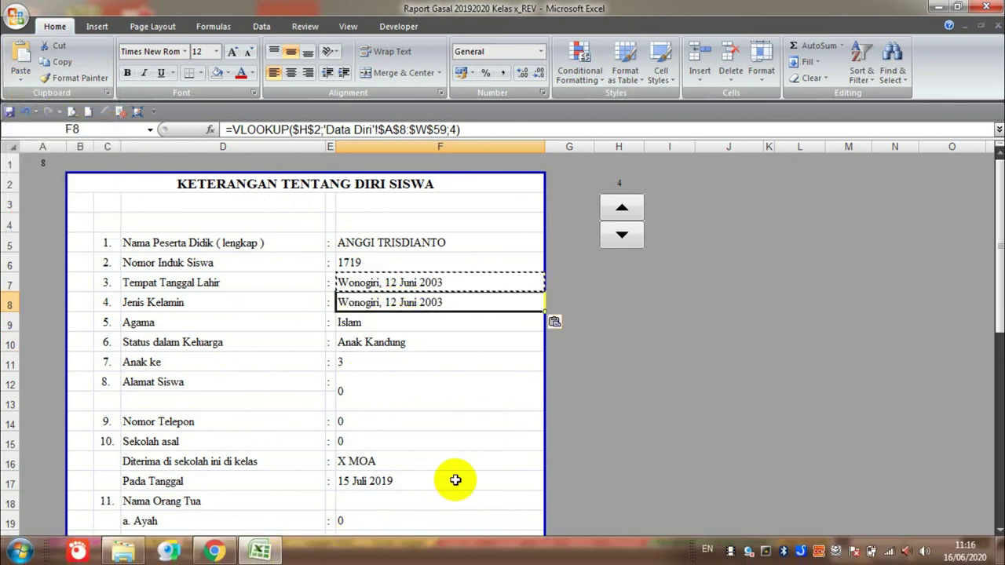
# Step: Edit F8's VLOOKUP column index, replacing 4, so it shows Laki-laki for student 4
pyautogui.click(461, 542)
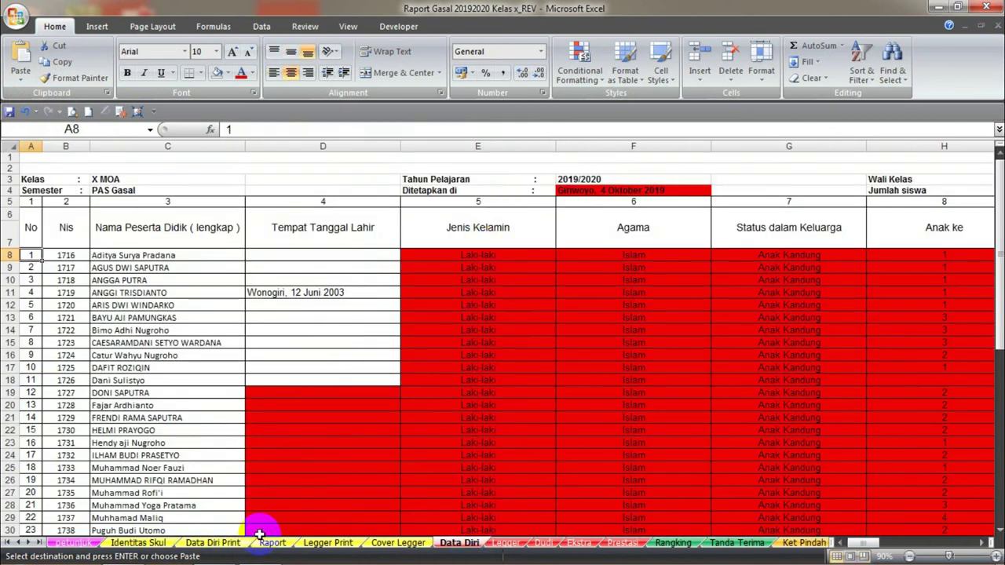
pyautogui.click(236, 543)
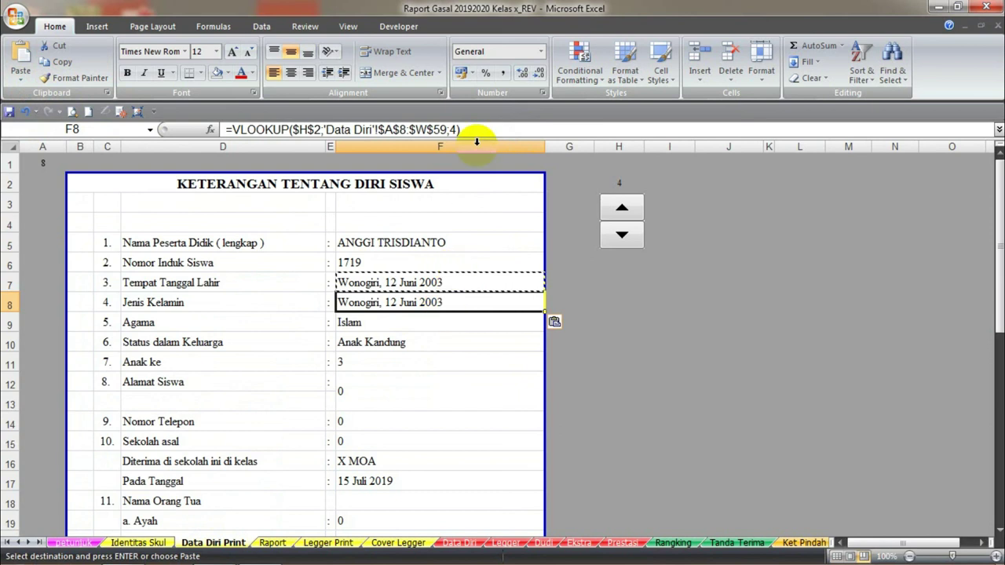
pyautogui.click(455, 130)
pyautogui.press('BackSpace')
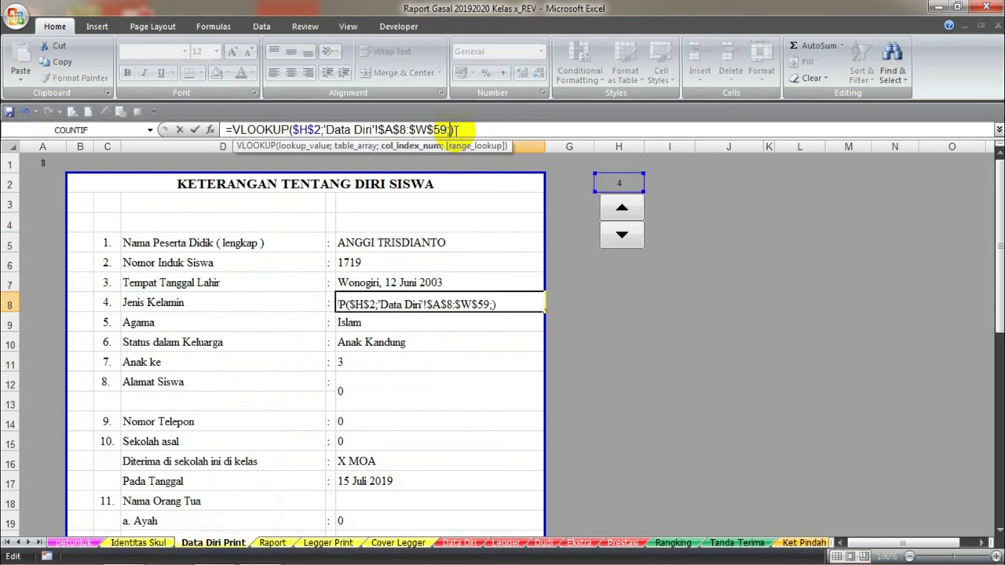
pyautogui.write('5')
pyautogui.press('Return')
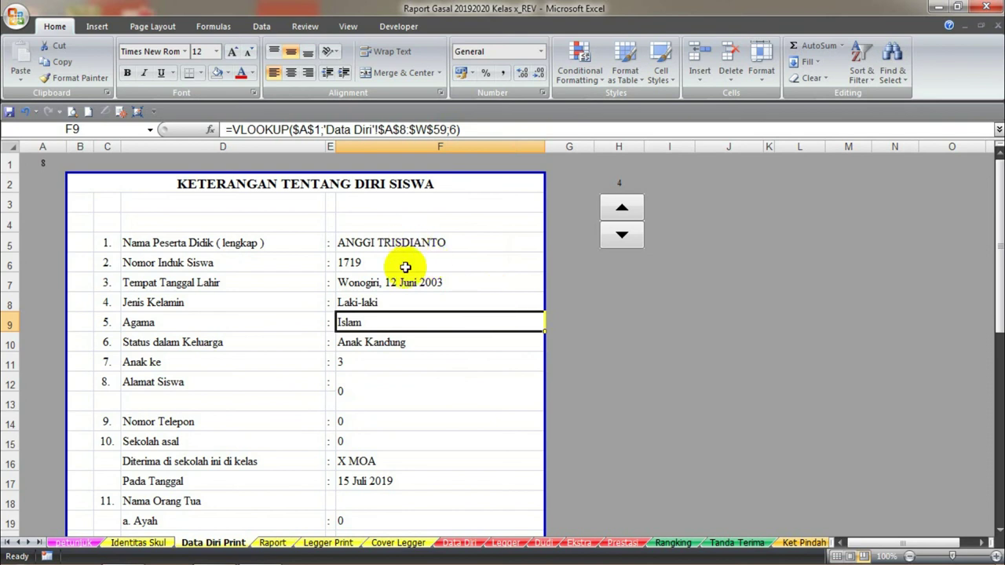
# Step: Delete the old lookup number from A1
pyautogui.click(692, 350)
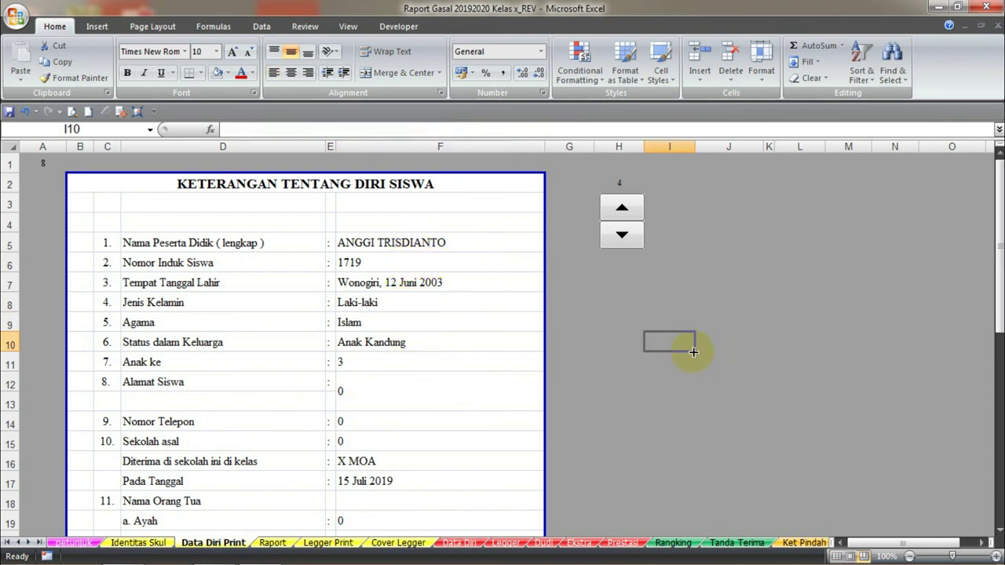
pyautogui.click(38, 159)
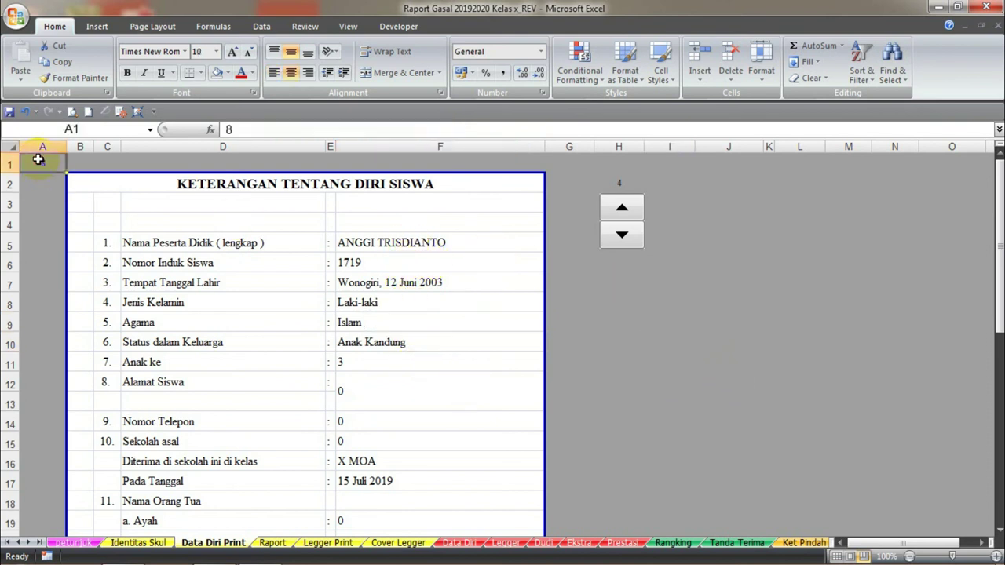
pyautogui.press('Delete')
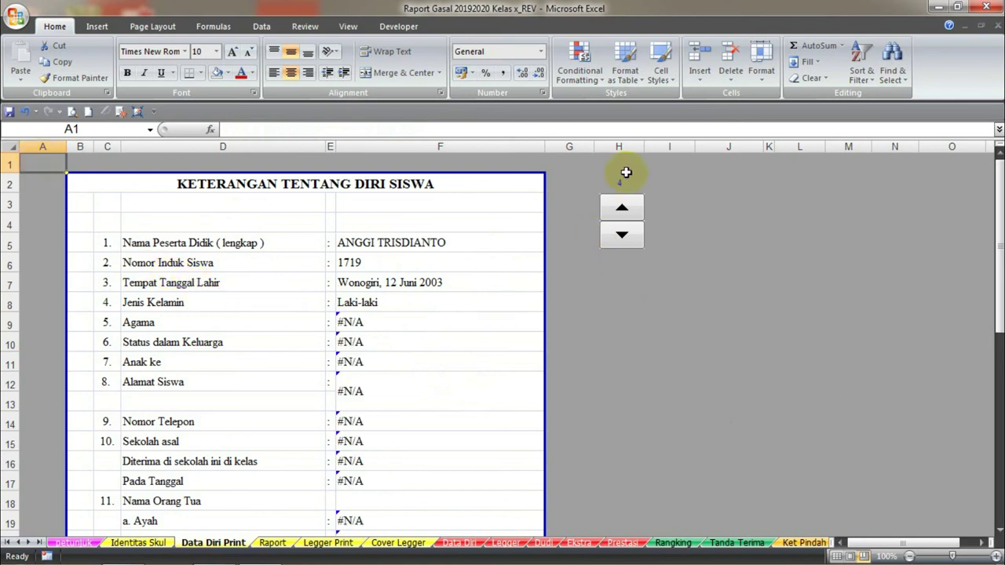
# Step: Set the spinner to 5 so the form shows student 5's details
pyautogui.click(627, 210)
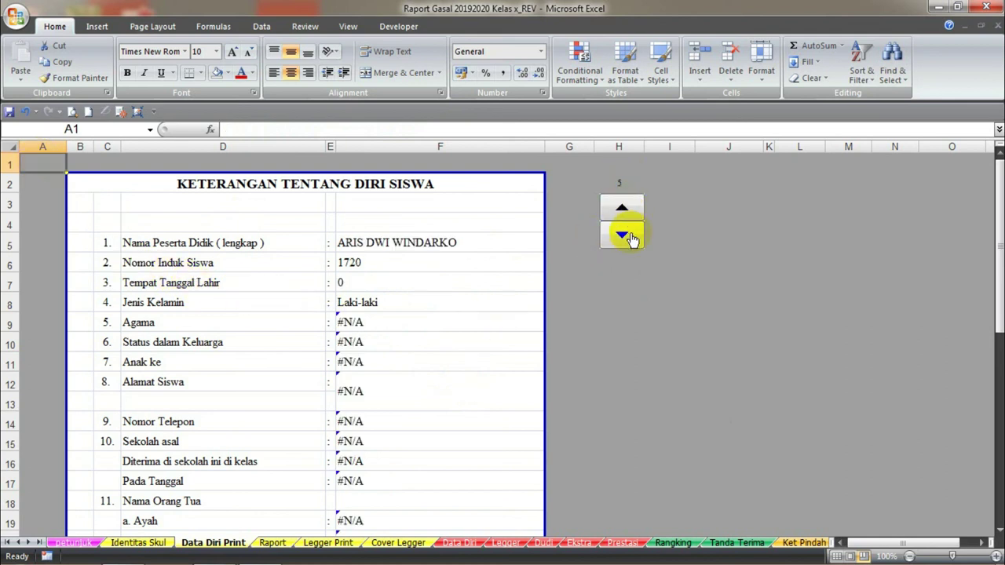
pyautogui.click(624, 235)
pyautogui.click(632, 208)
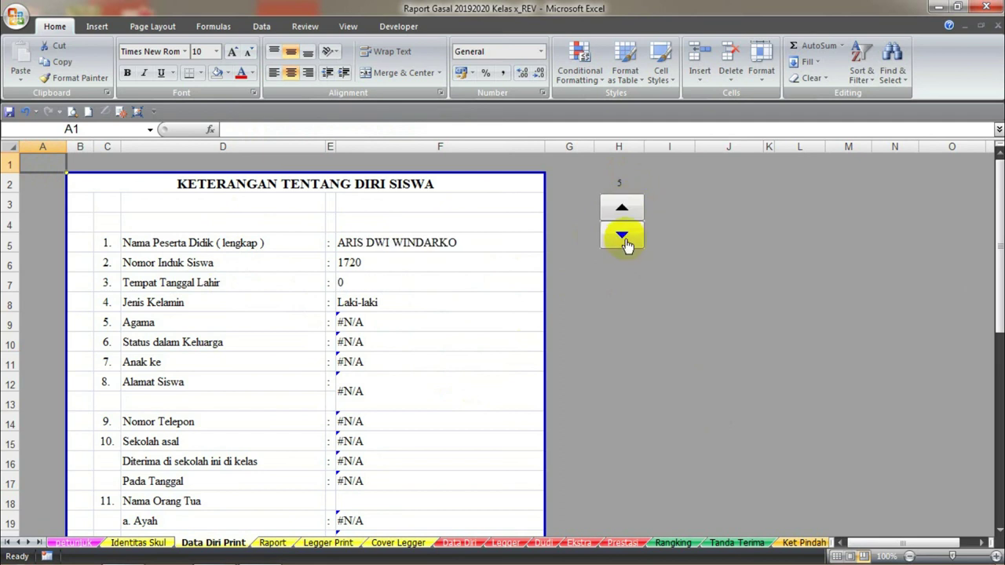